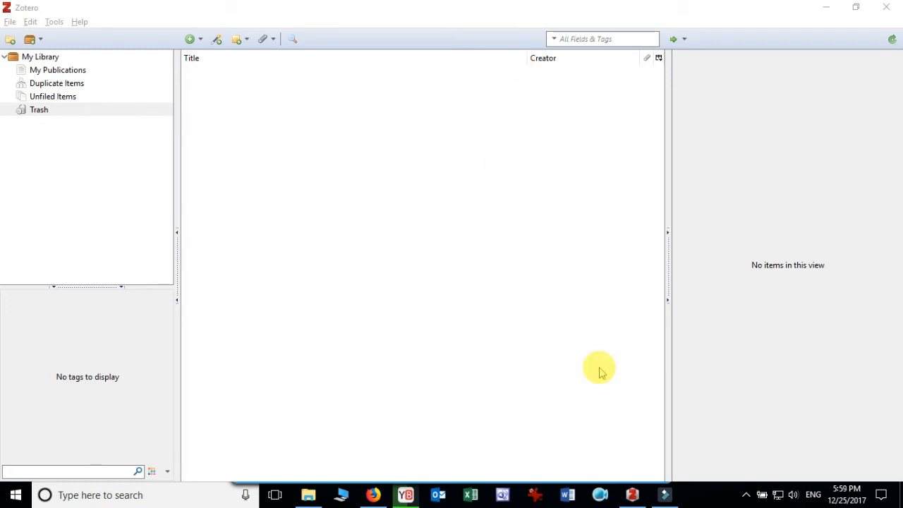
# Step: Switch to Firefox, open catalog.iitgn.ac.in in a new tab and search the IIT Gandhinagar library catalogue for "library management"
pyautogui.moveTo(632, 498)
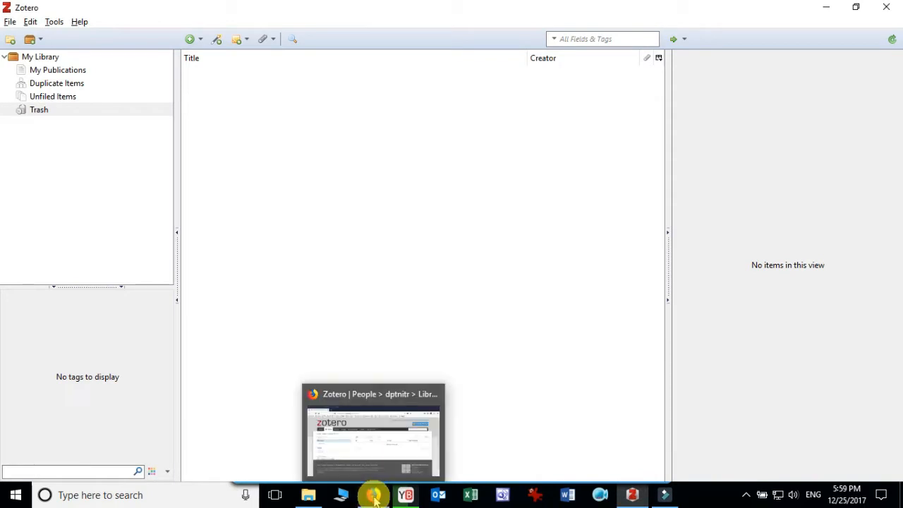
pyautogui.click(373, 462)
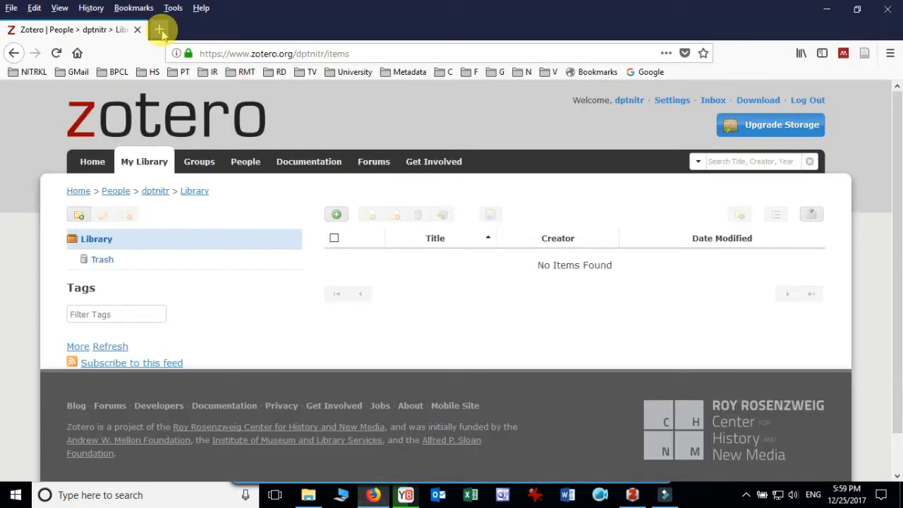
pyautogui.click(160, 30)
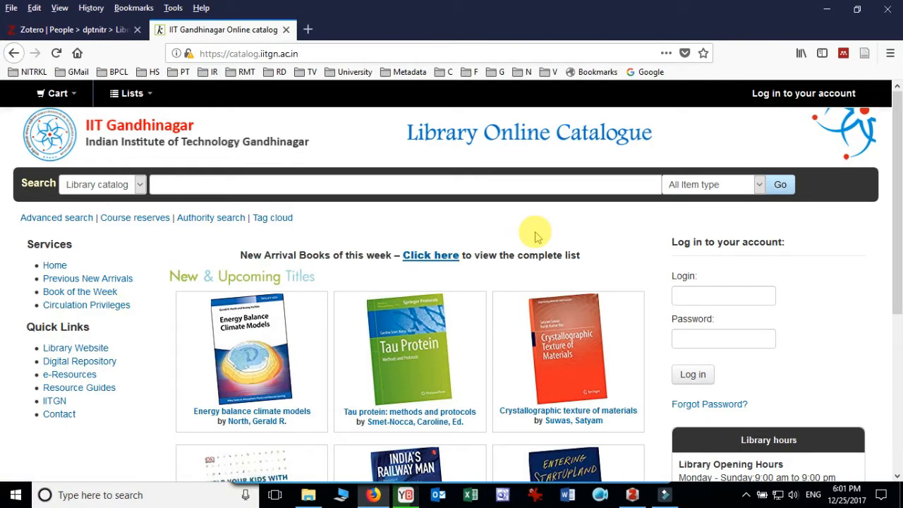
pyautogui.click(277, 185)
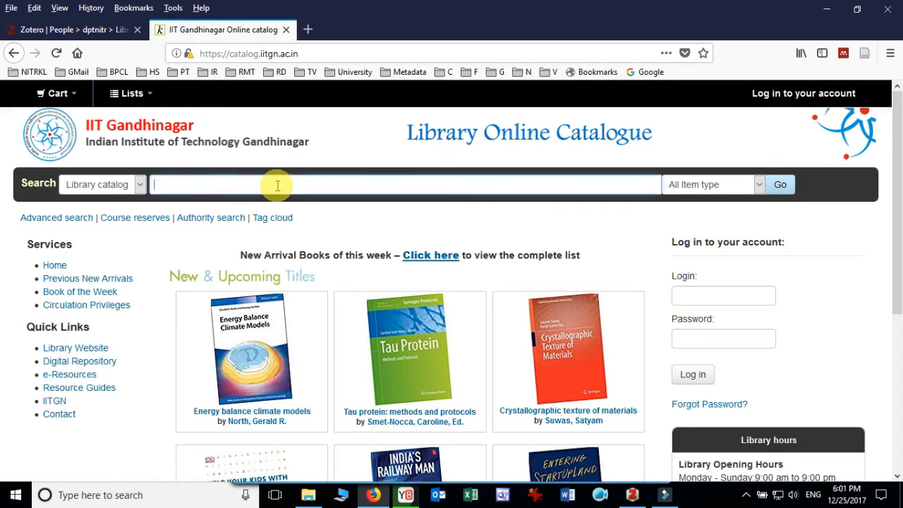
pyautogui.write('library ')
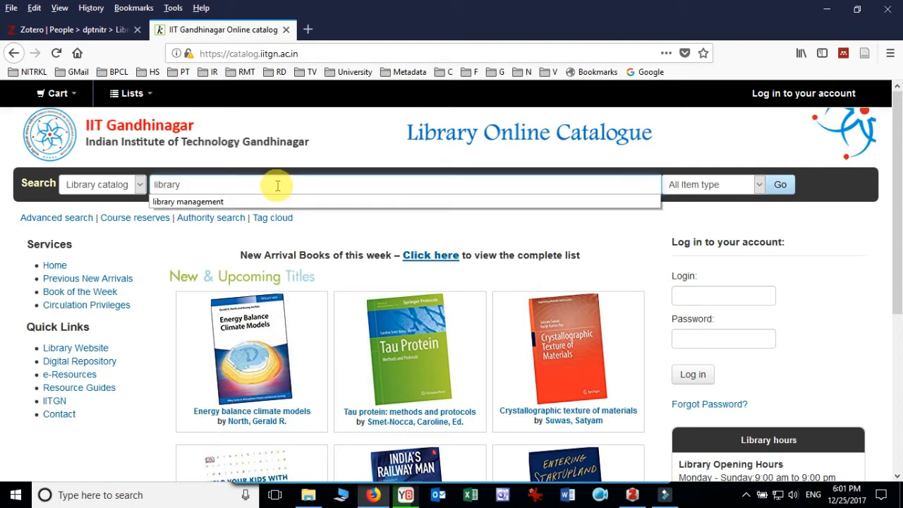
pyautogui.write('management')
pyautogui.press('Return')
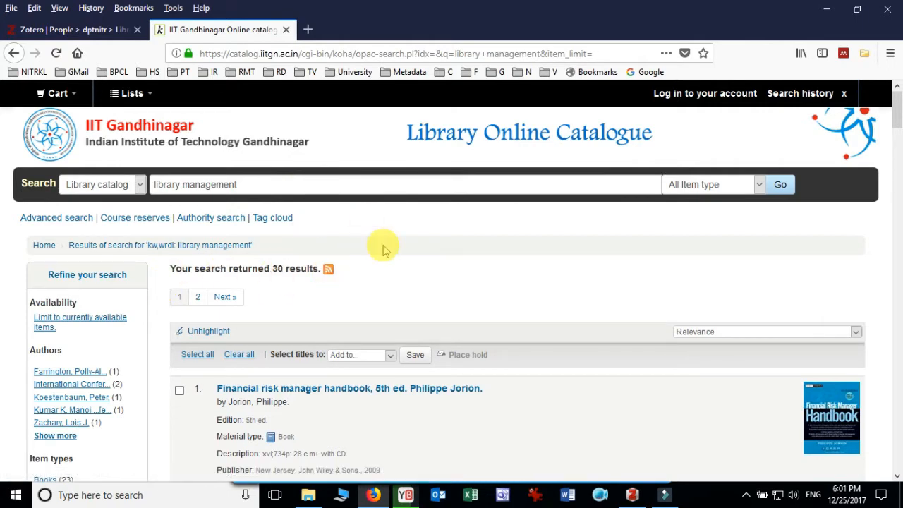
# Step: Look through the first page of catalogue results for books on library management
pyautogui.scroll(-3, 529, 268)
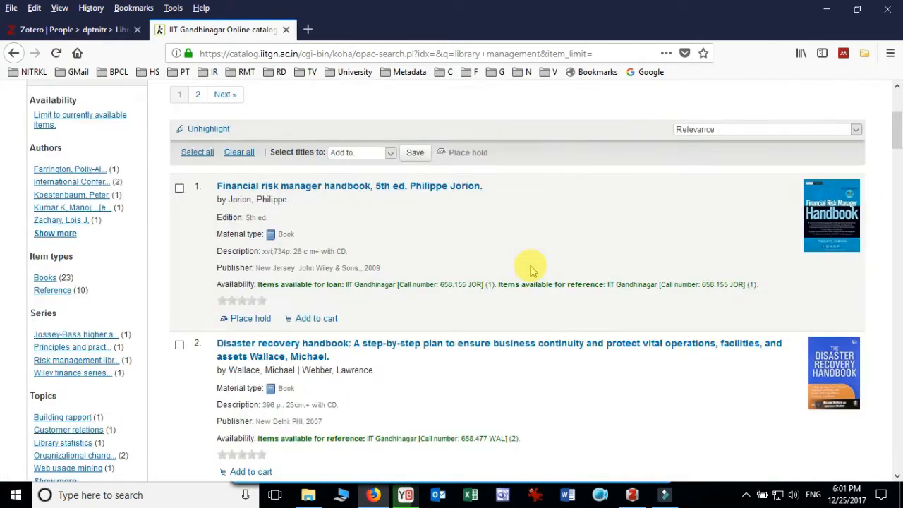
pyautogui.scroll(-2, 531, 268)
pyautogui.scroll(-2, 531, 268)
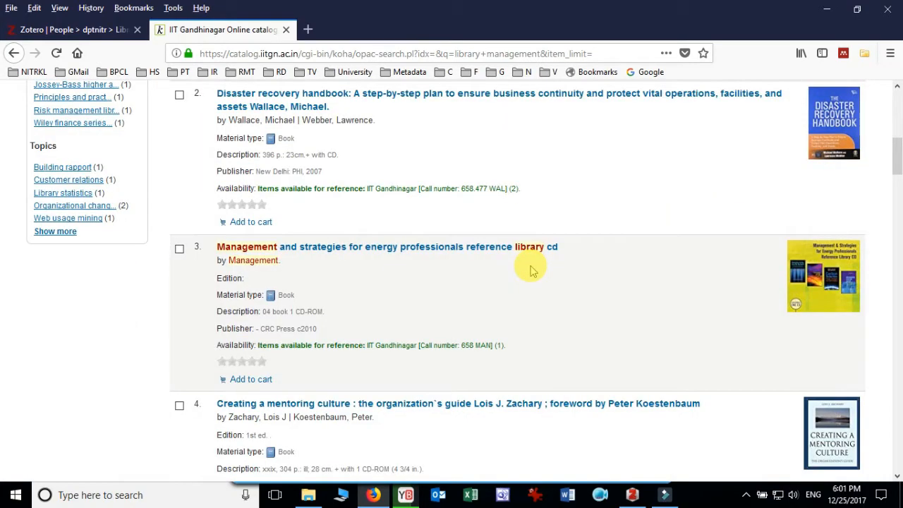
pyautogui.scroll(-2, 531, 268)
pyautogui.scroll(-5, 531, 268)
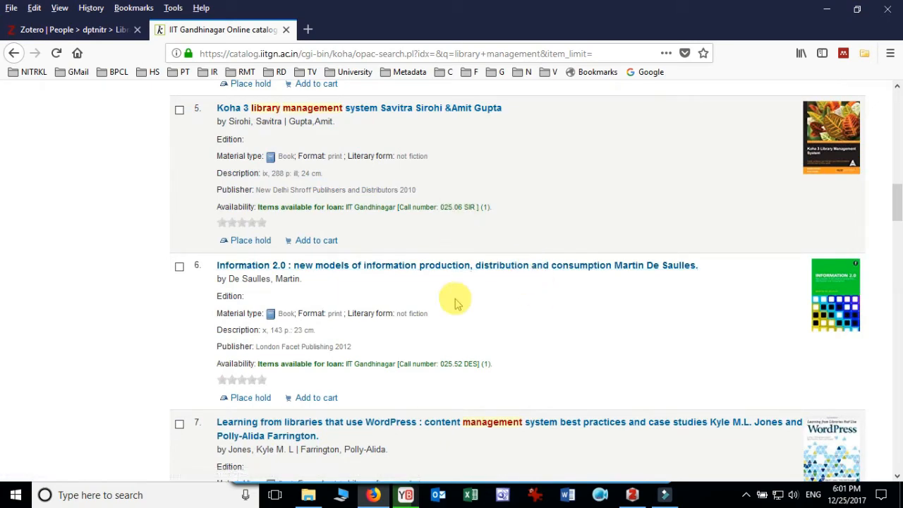
pyautogui.scroll(-3, 455, 302)
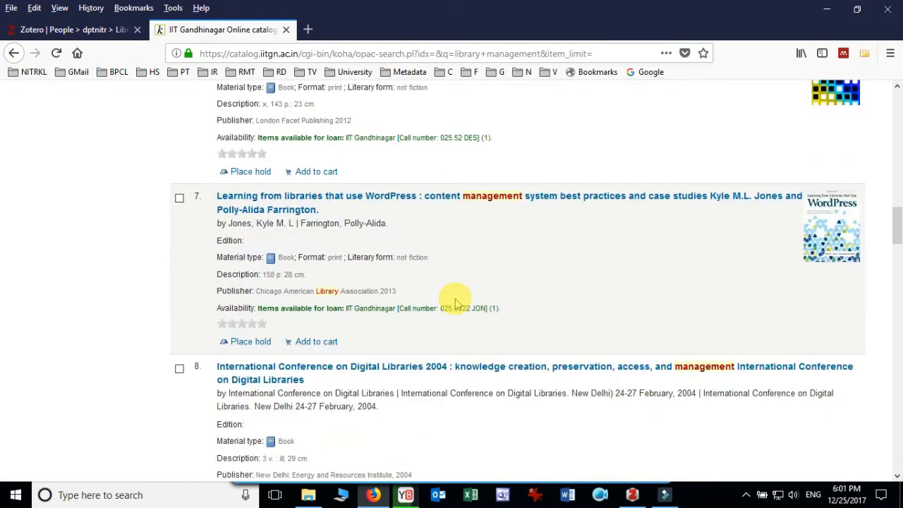
pyautogui.scroll(7, 455, 302)
pyautogui.scroll(-2, 455, 302)
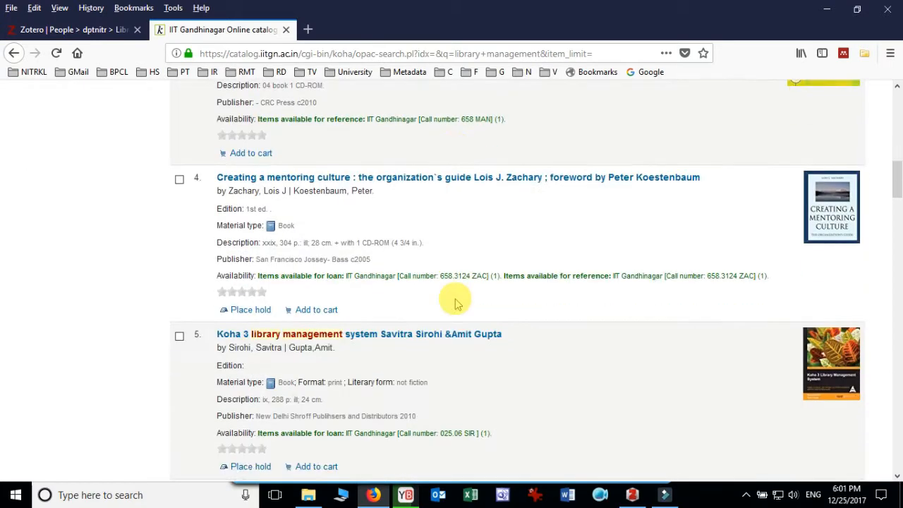
pyautogui.scroll(10, 455, 302)
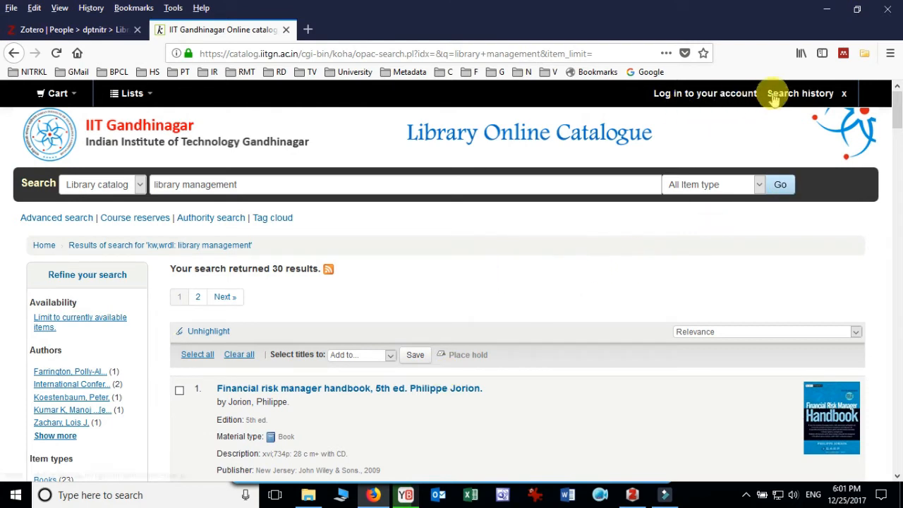
# Step: Save Financial risk manager handbook, Disaster recovery handbook, Koha 3 library management system and Information 2.0 from the results to the Zotero library
pyautogui.click(864, 56)
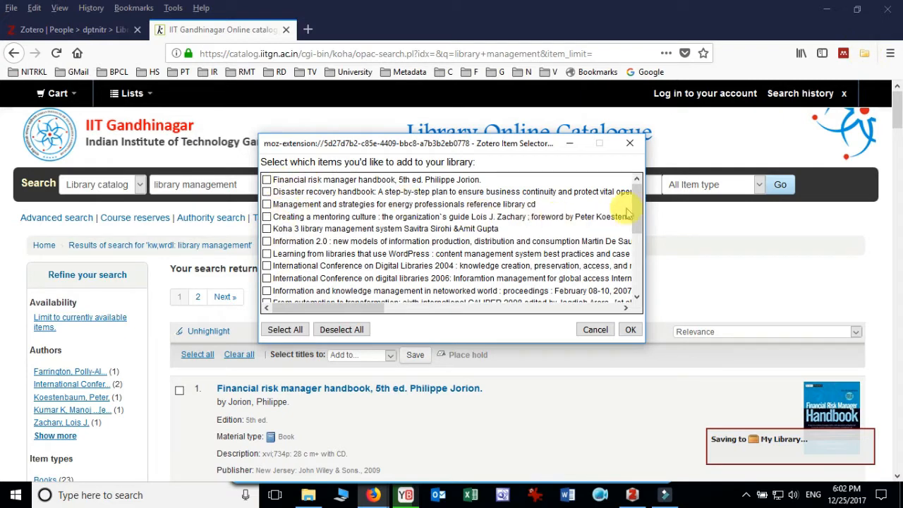
pyautogui.moveTo(637, 189)
pyautogui.mouseDown()
pyautogui.moveTo(637, 264)
pyautogui.moveTo(650, 191)
pyautogui.moveTo(639, 180)
pyautogui.mouseUp()
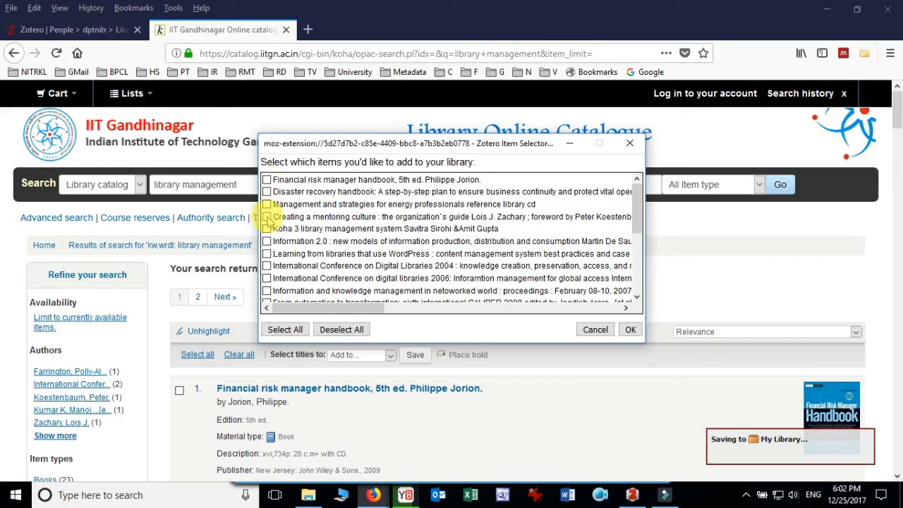
pyautogui.scroll(-4, 286, 228)
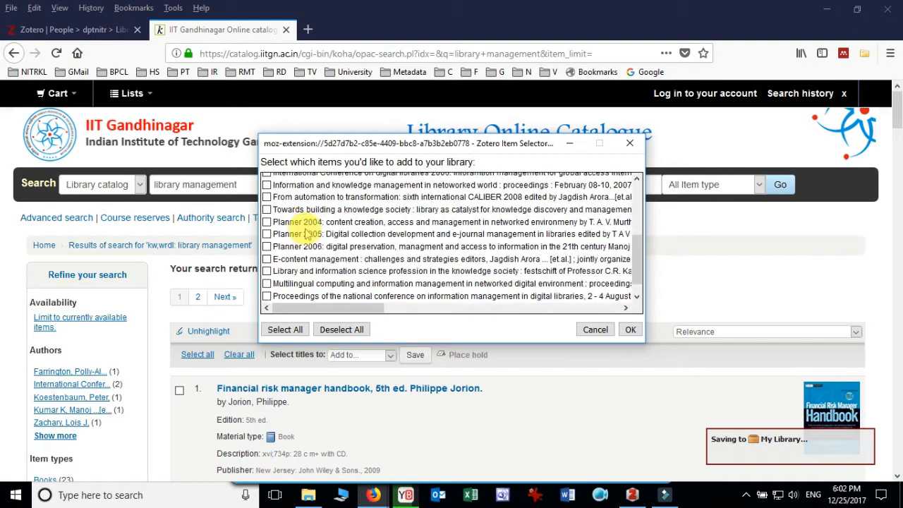
pyautogui.scroll(4, 286, 227)
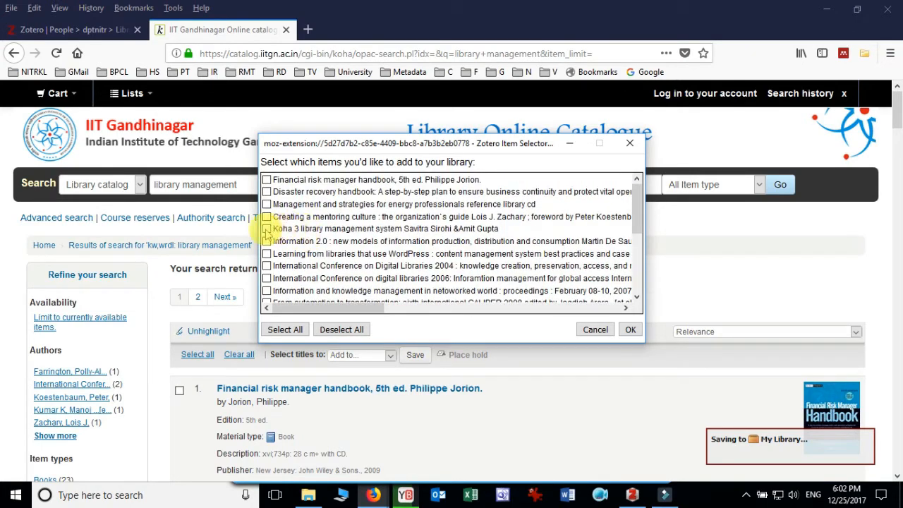
pyautogui.click(266, 229)
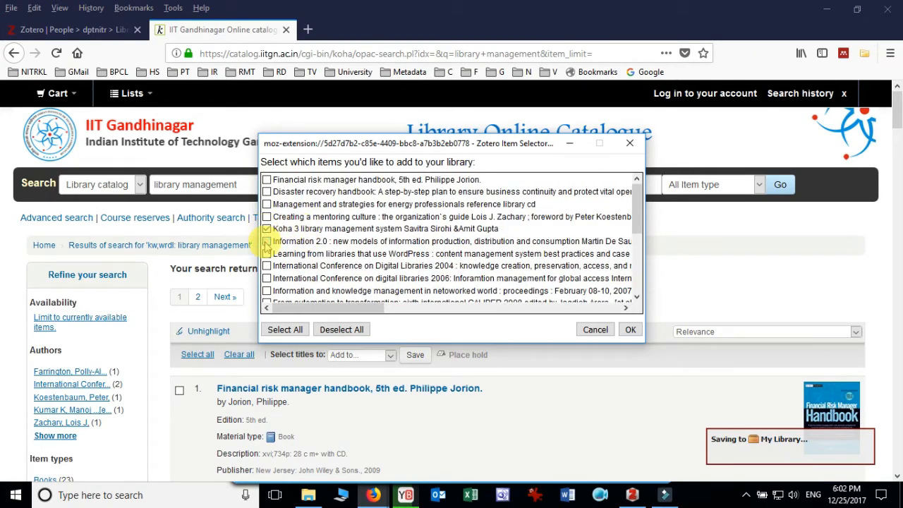
pyautogui.click(266, 241)
pyautogui.click(267, 180)
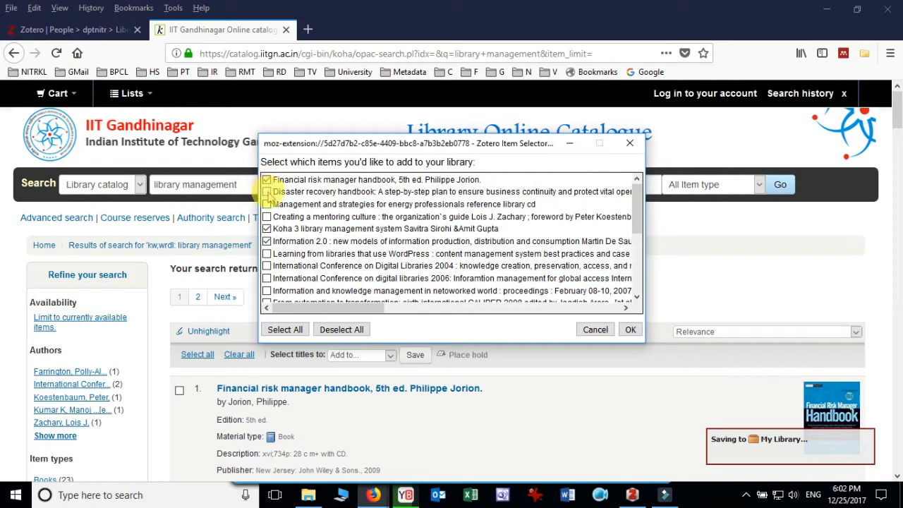
pyautogui.click(267, 192)
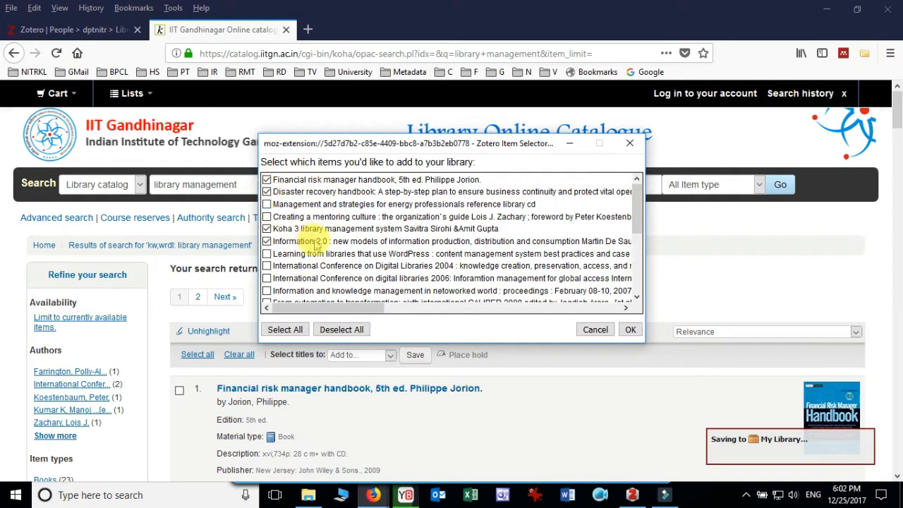
pyautogui.click(631, 329)
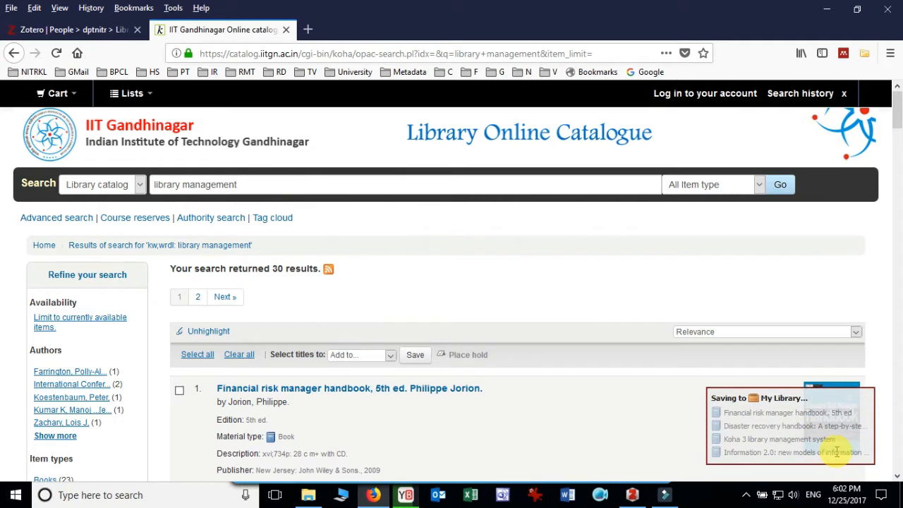
# Step: Reload the library on the Zotero website and check its items against the catalogue results
pyautogui.click(93, 31)
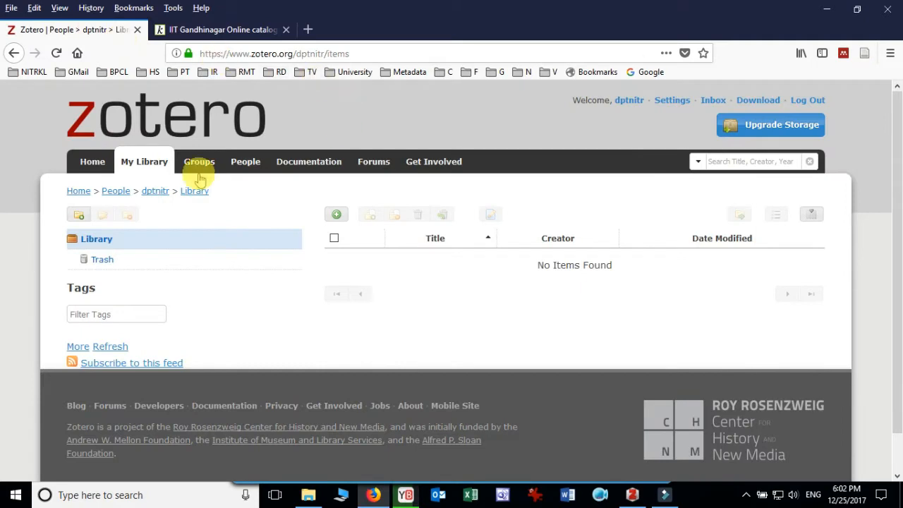
pyautogui.click(142, 164)
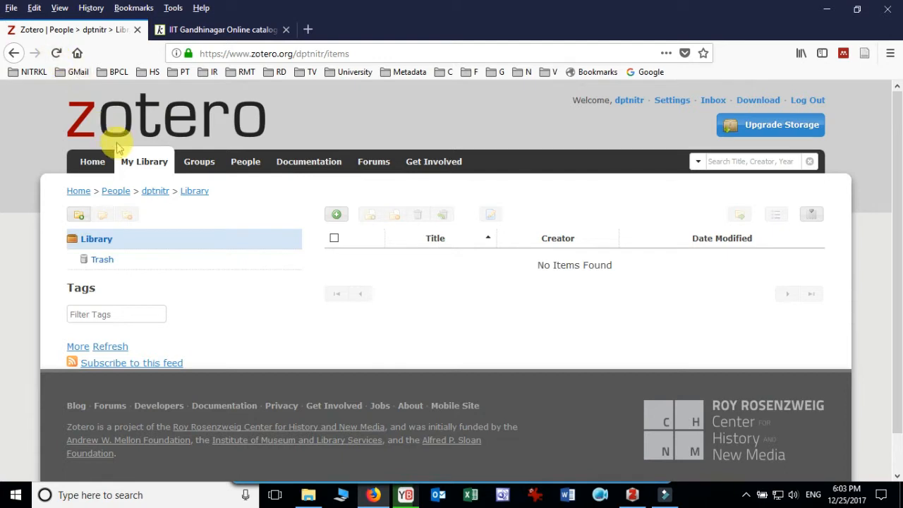
pyautogui.click(102, 246)
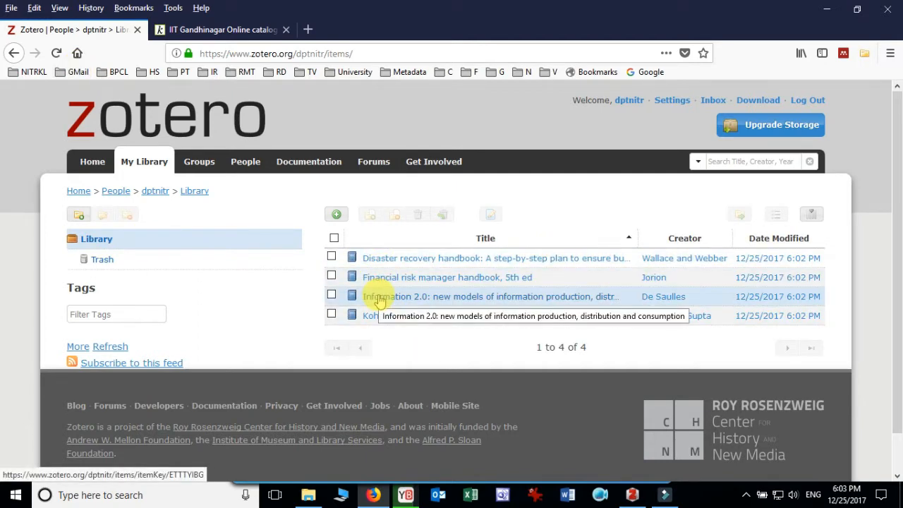
pyautogui.click(240, 29)
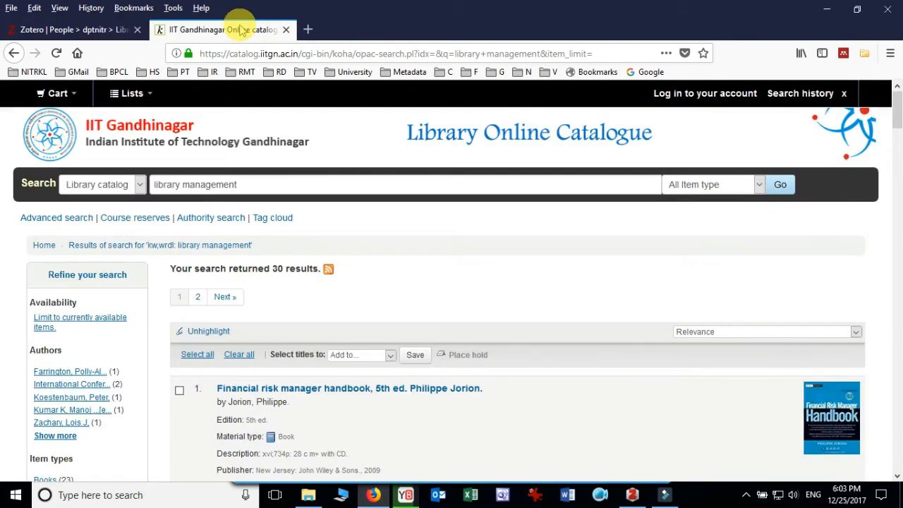
pyautogui.click(99, 31)
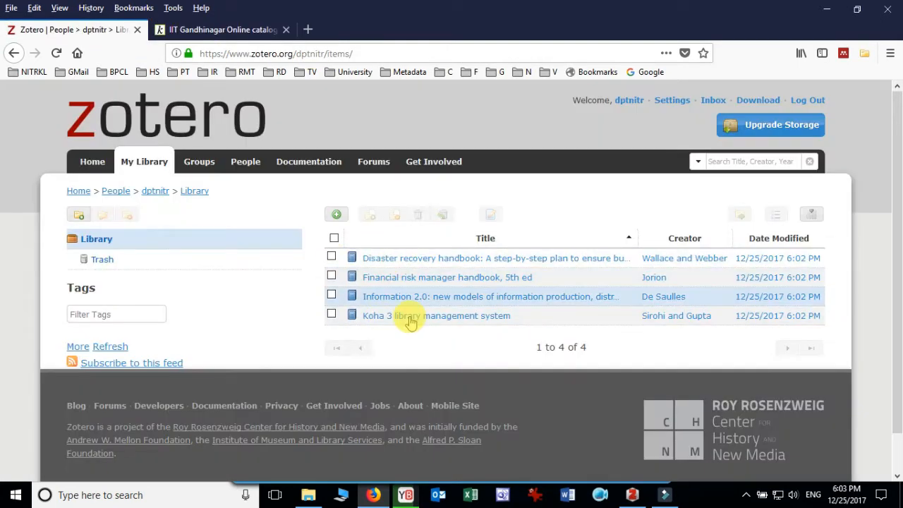
# Step: Switch to the Zotero desktop app and review the data and file syncing settings in its preferences
pyautogui.click(633, 496)
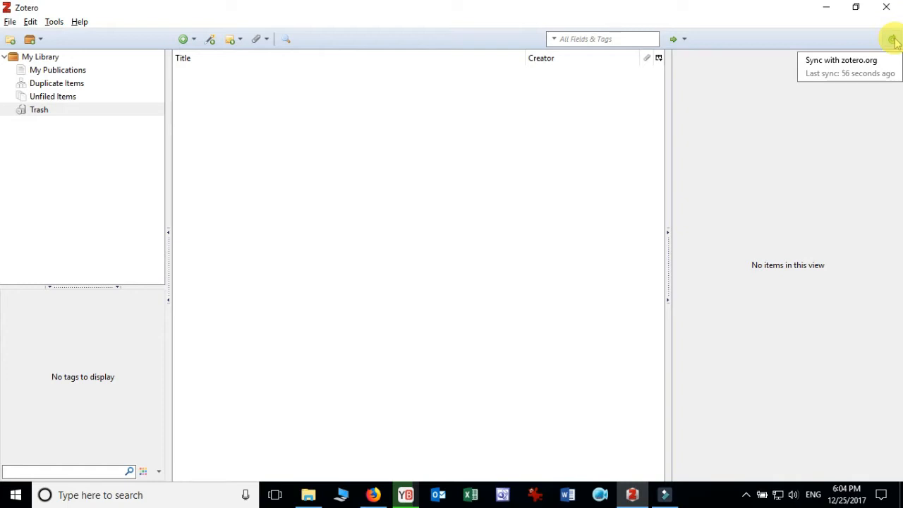
pyautogui.click(30, 21)
pyautogui.click(112, 212)
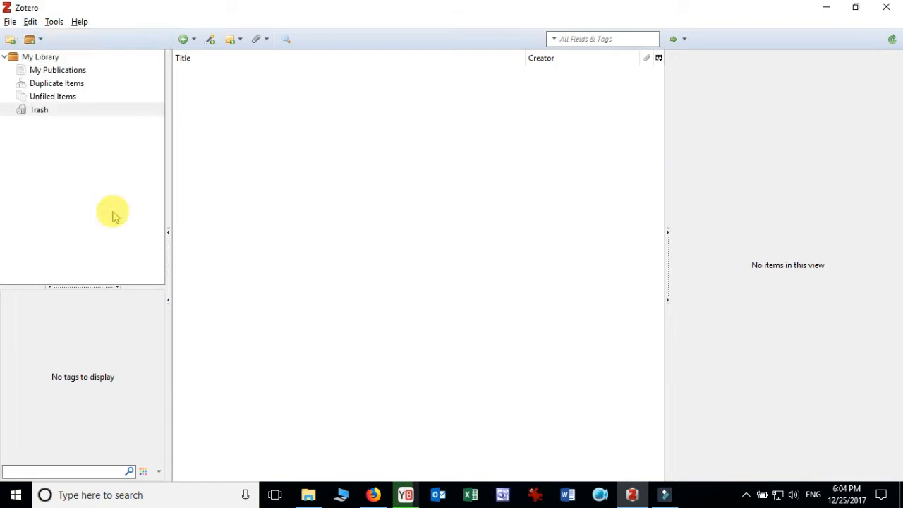
pyautogui.click(329, 74)
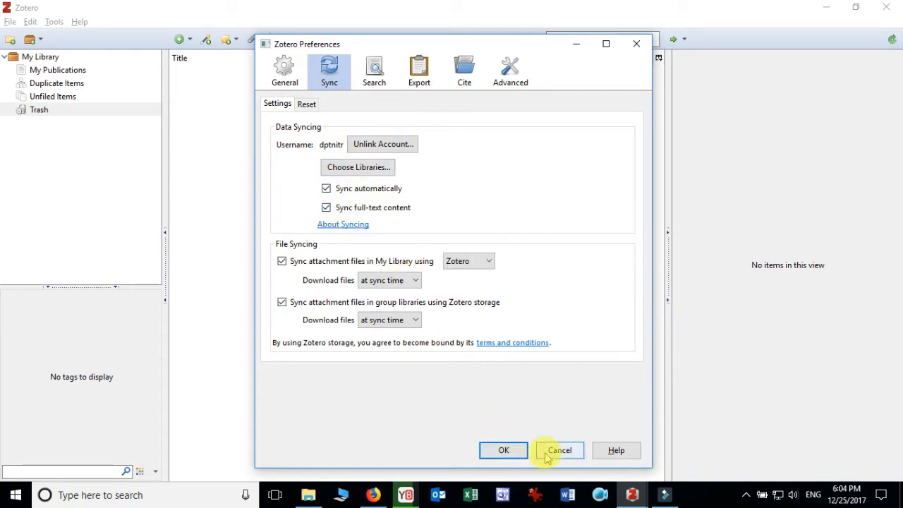
pyautogui.click(513, 451)
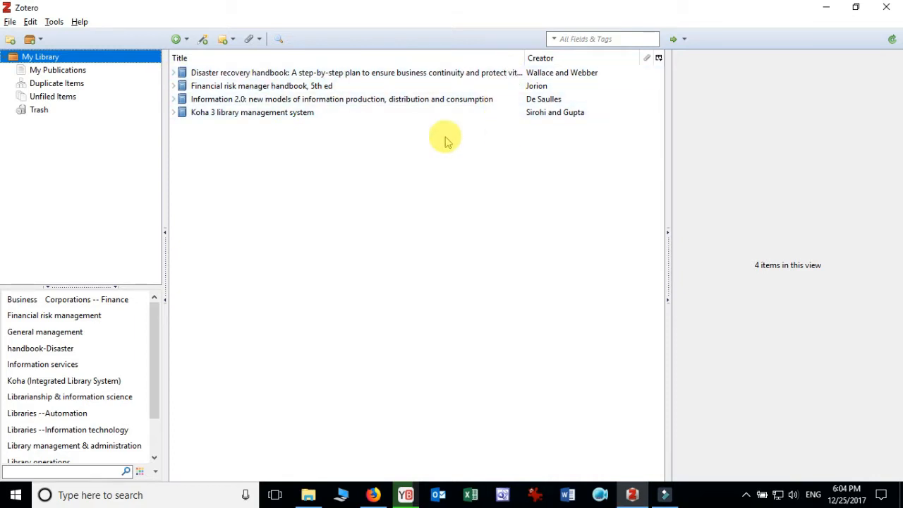
# Step: Show the details of the Disaster recovery handbook item, narrowing the collections pane and widening the details pane
pyautogui.moveTo(166, 237); pyautogui.dragTo(159, 252)
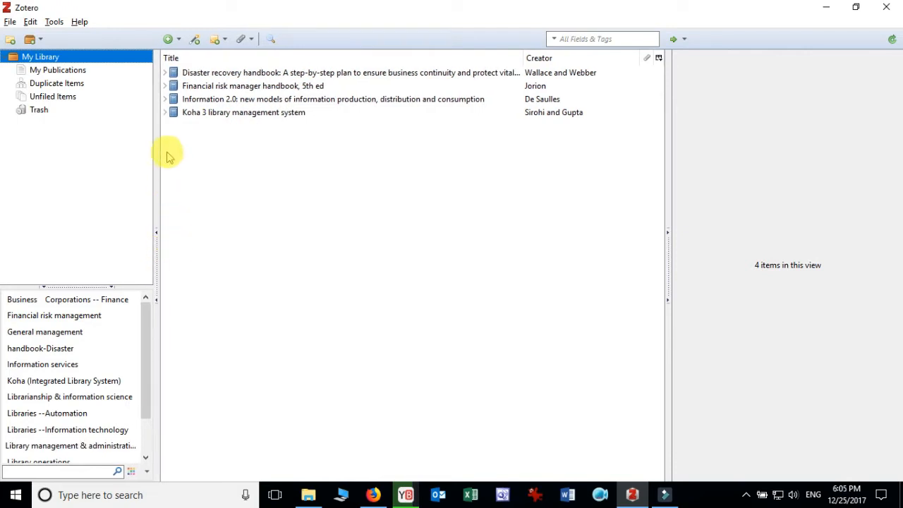
pyautogui.click(363, 78)
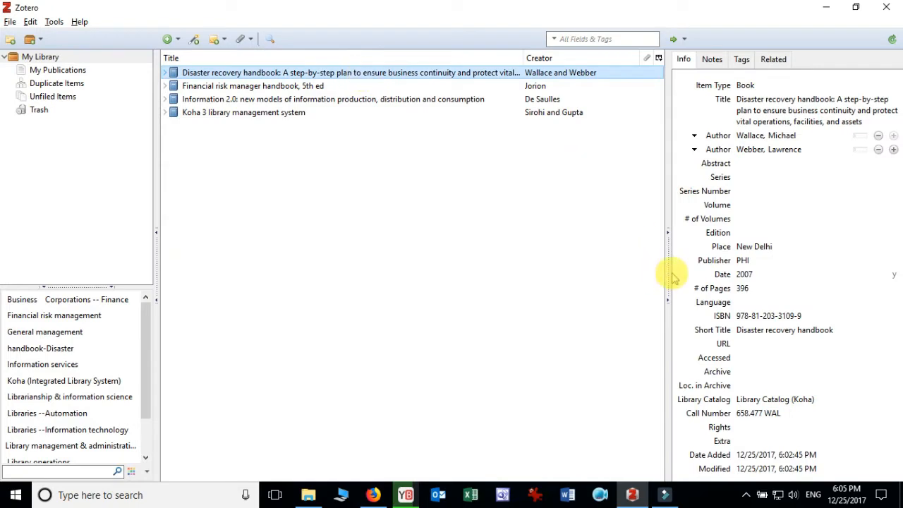
pyautogui.moveTo(667, 272); pyautogui.dragTo(600, 267)
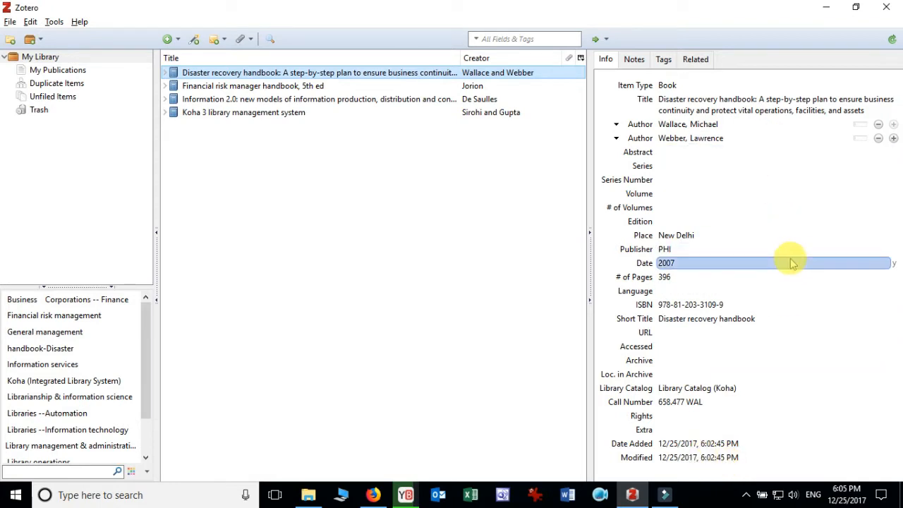
# Step: Expand the Disaster recovery handbook item, read its attached note and select the parent item again
pyautogui.click(165, 74)
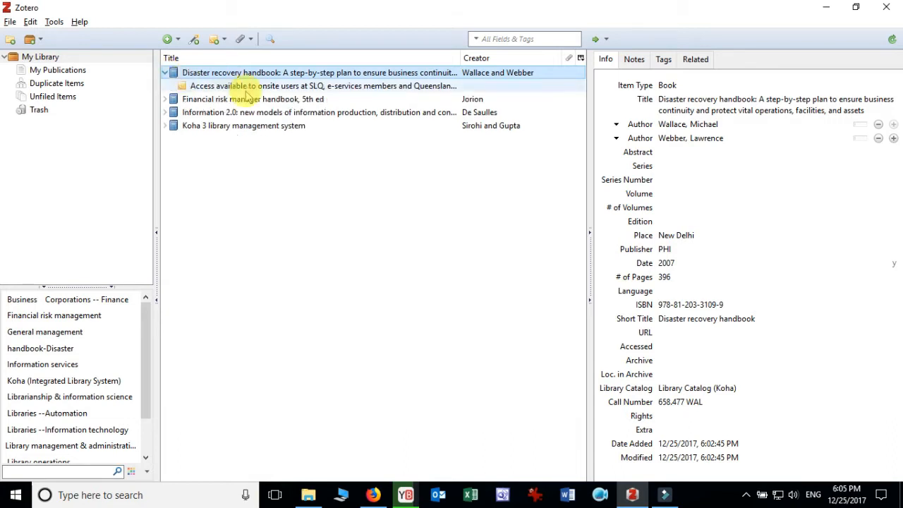
pyautogui.click(388, 89)
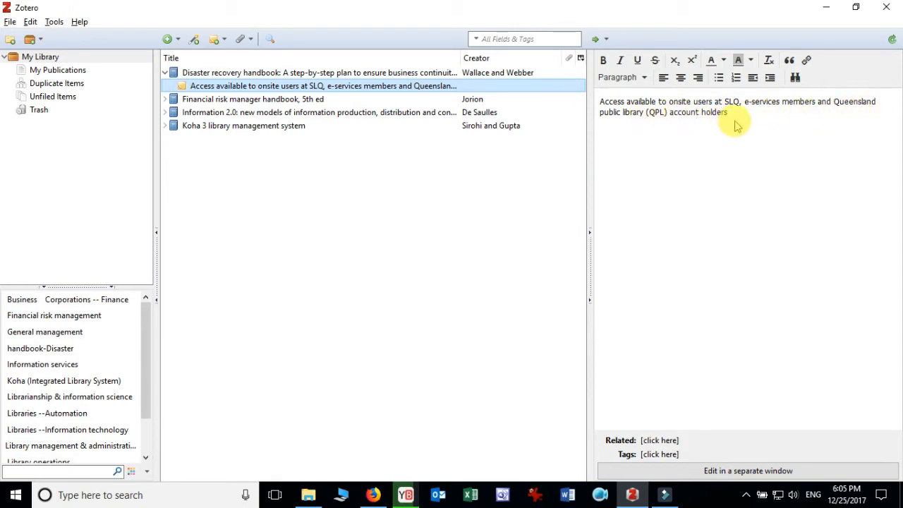
pyautogui.click(242, 72)
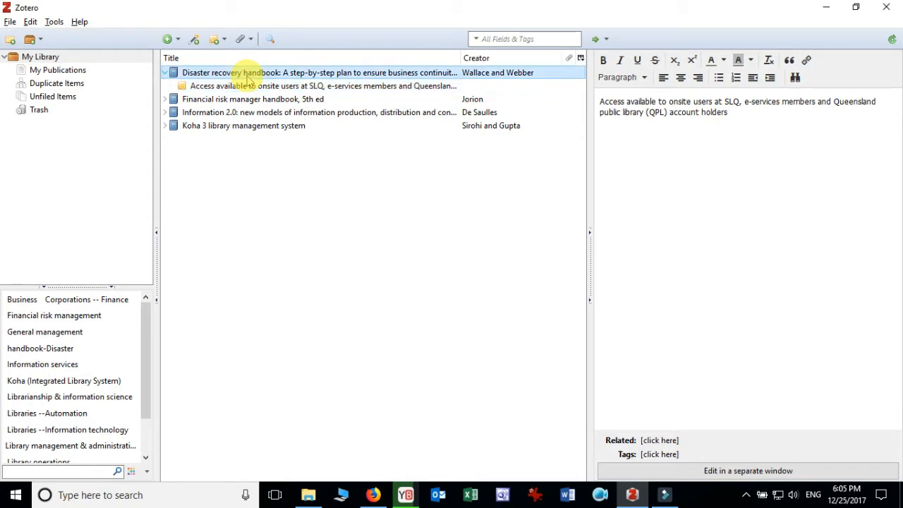
# Step: Read the Disaster recovery handbook's note, then expand the Financial risk manager handbook and view its details and attached note
pyautogui.click(314, 86)
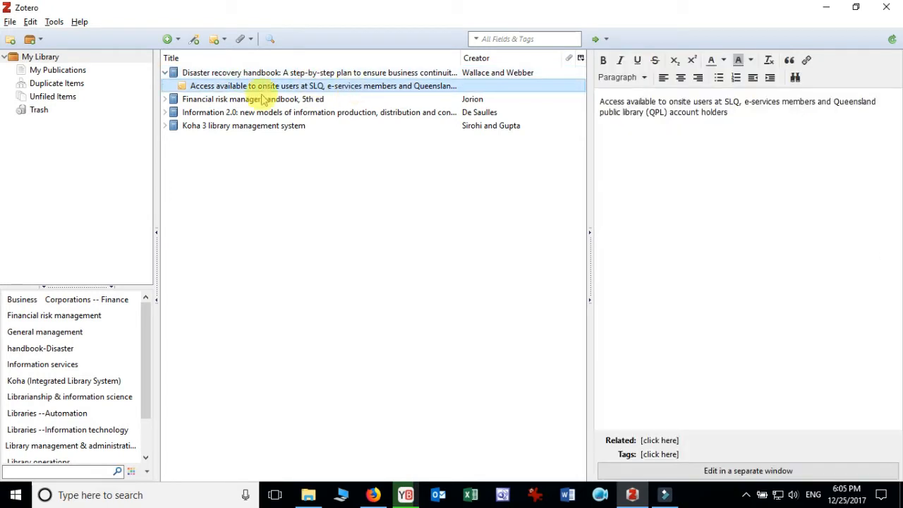
pyautogui.click(156, 100)
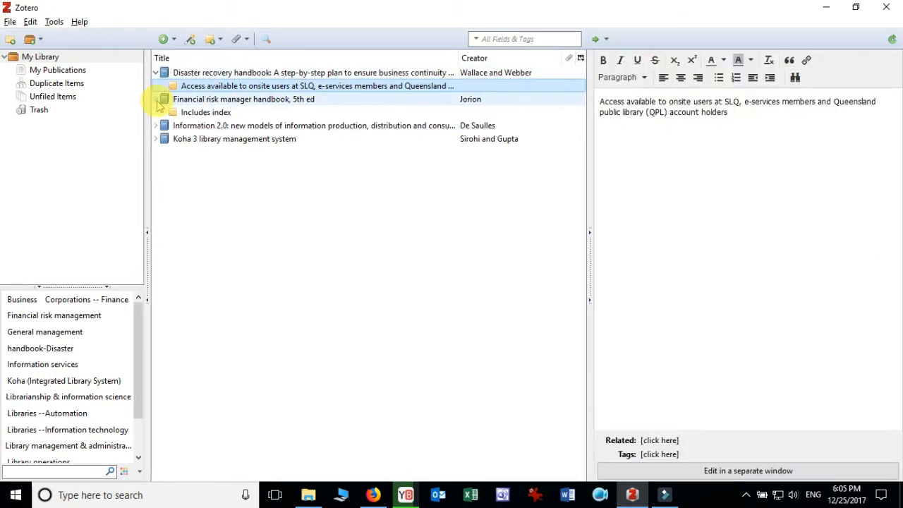
pyautogui.click(211, 115)
pyautogui.click(223, 101)
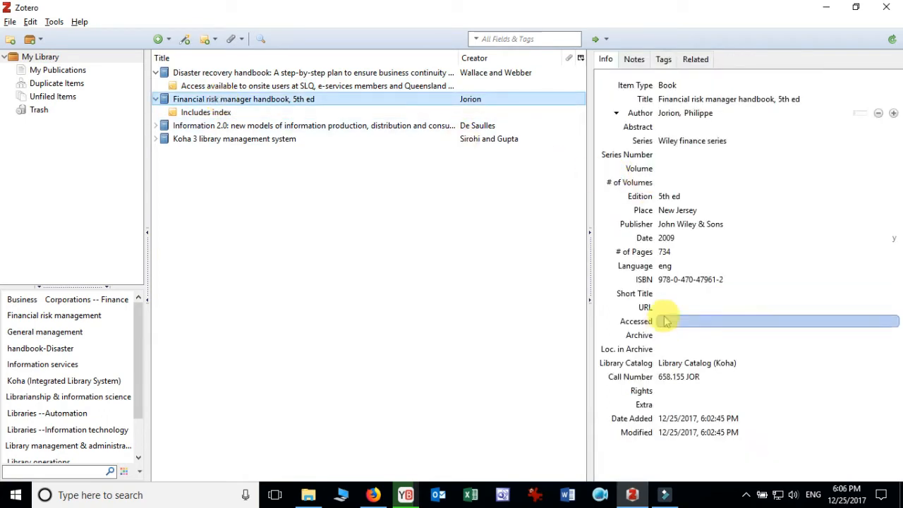
pyautogui.click(210, 114)
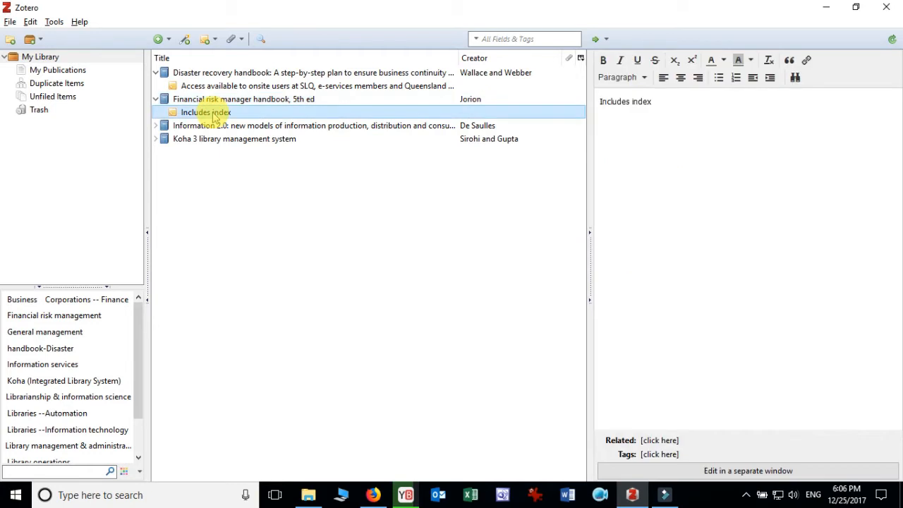
# Step: Expand the Information 2.0 and Koha 3 library management system items and read the note attached to each
pyautogui.click(157, 126)
pyautogui.click(180, 139)
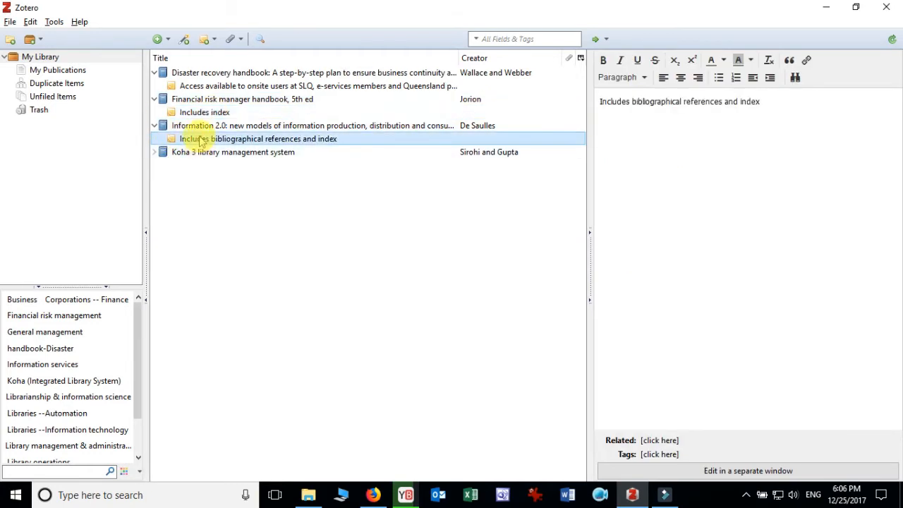
pyautogui.click(158, 152)
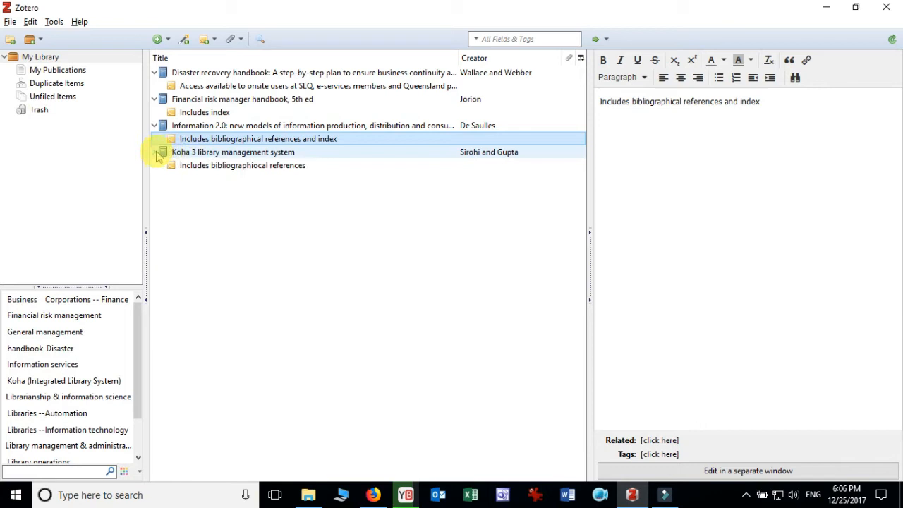
pyautogui.click(208, 166)
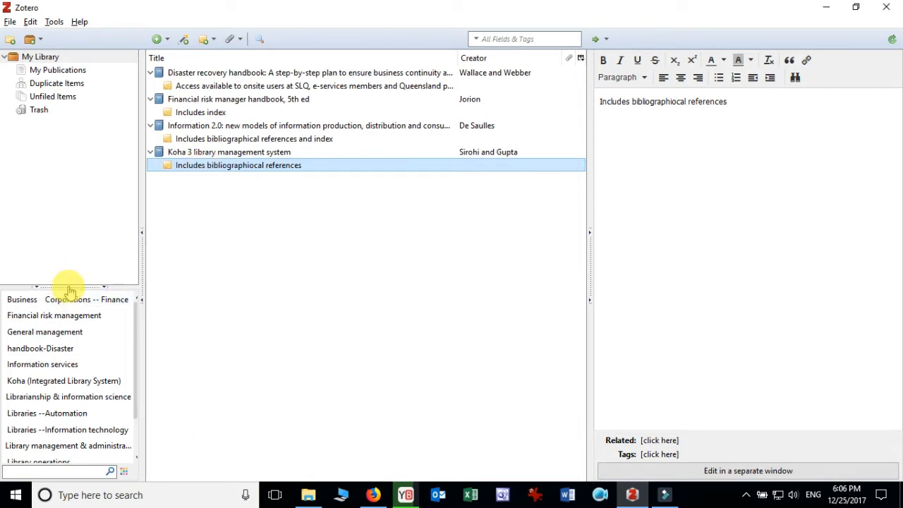
# Step: Filter the library by combinations of the Information services, publishing, librarianship and library management tags, and clear all the tag filters
pyautogui.click(65, 364)
pyautogui.click(57, 367)
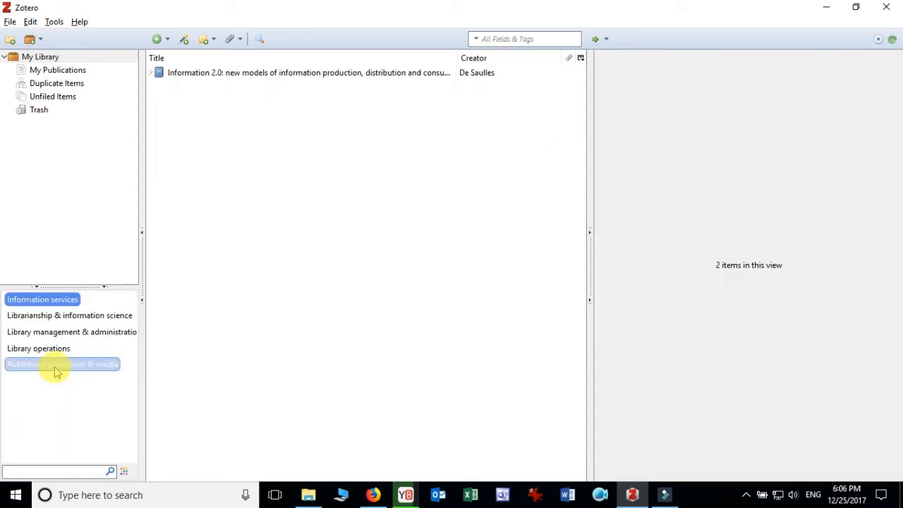
pyautogui.click(53, 317)
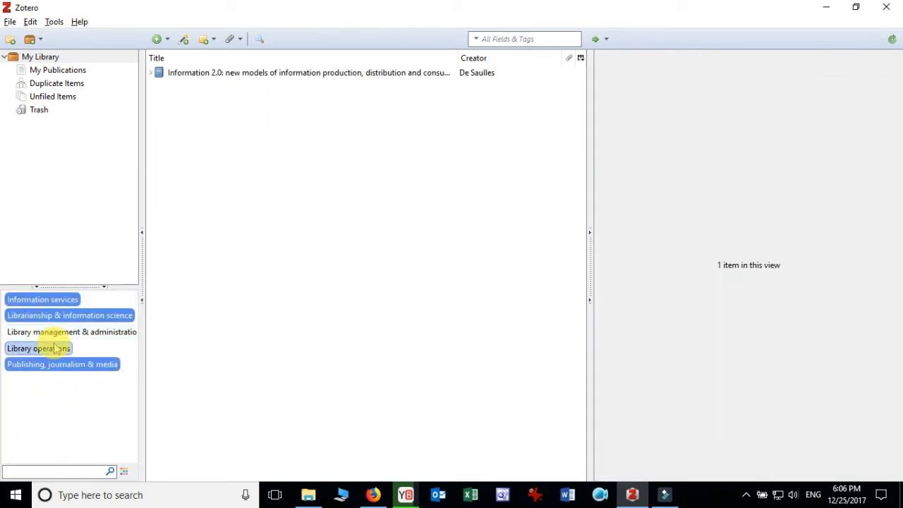
pyautogui.click(36, 331)
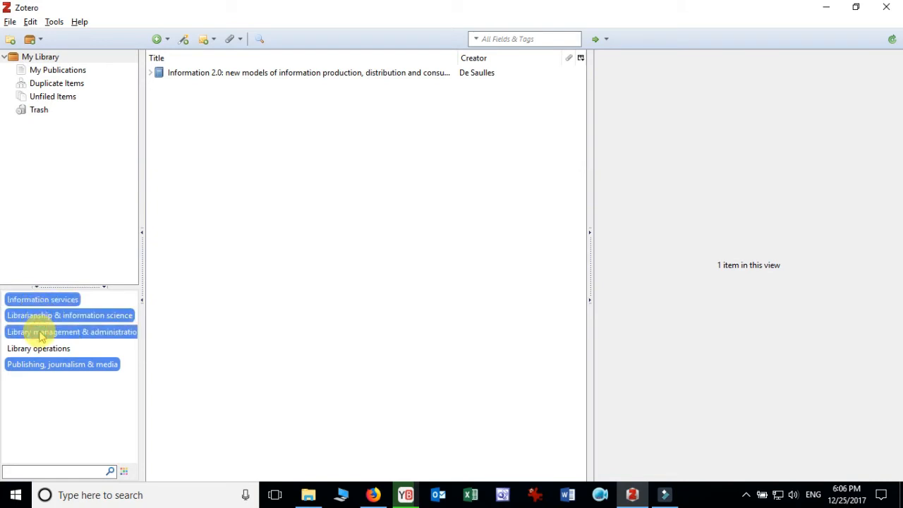
pyautogui.click(36, 317)
pyautogui.click(45, 334)
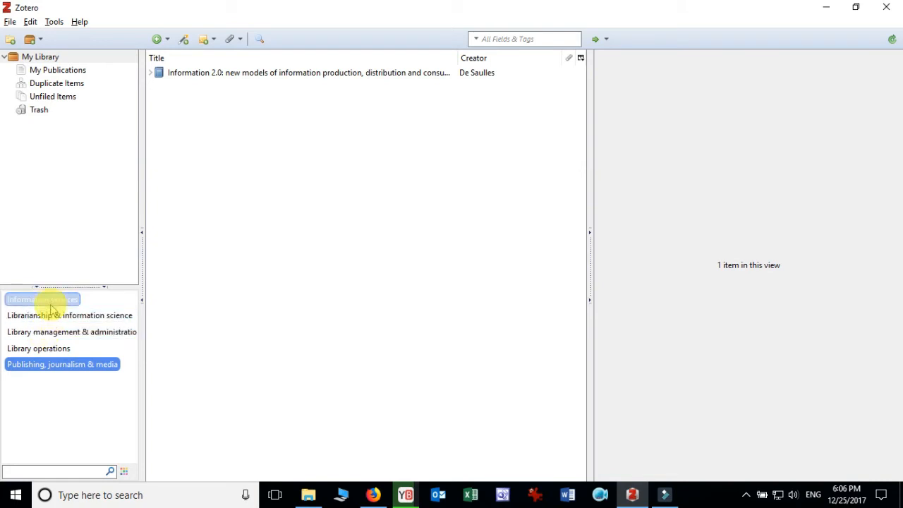
pyautogui.click(40, 299)
pyautogui.click(56, 367)
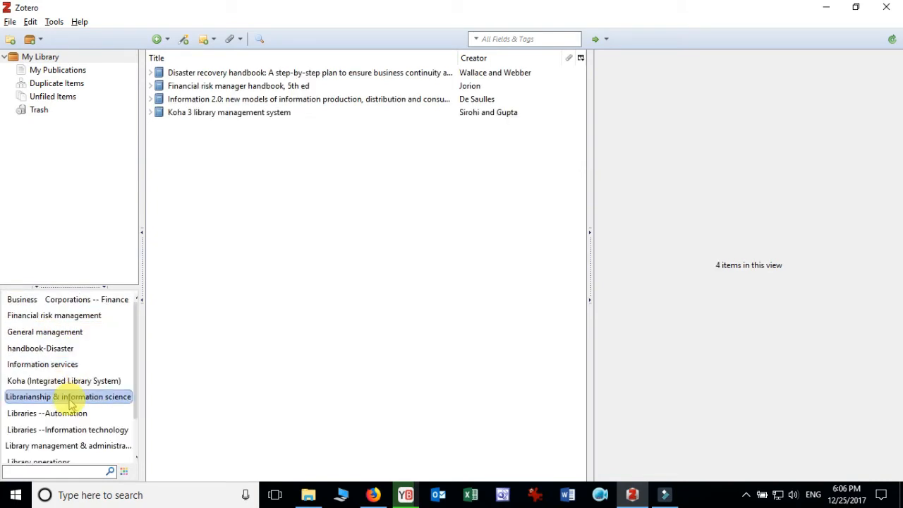
# Step: Filter the library by the Financial risk management tag and separately by handbook-Disaster, clearing each filter after viewing its items
pyautogui.click(64, 323)
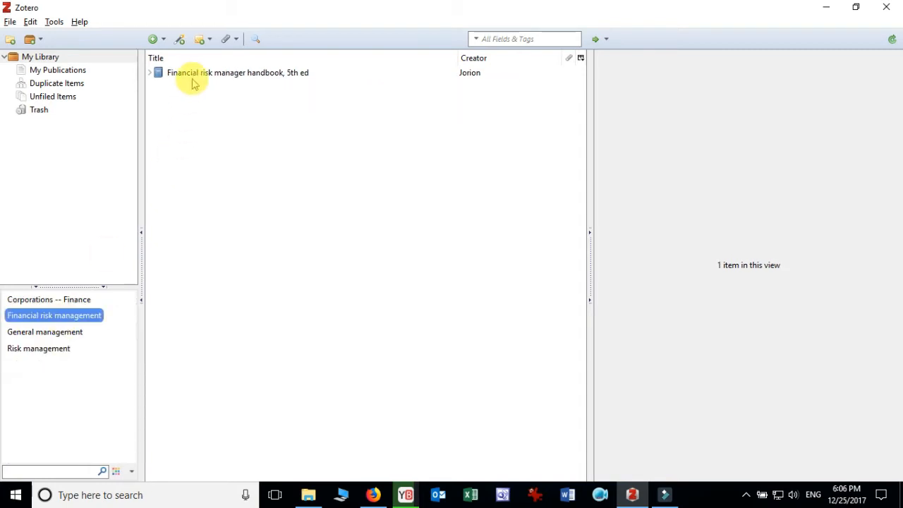
pyautogui.click(63, 320)
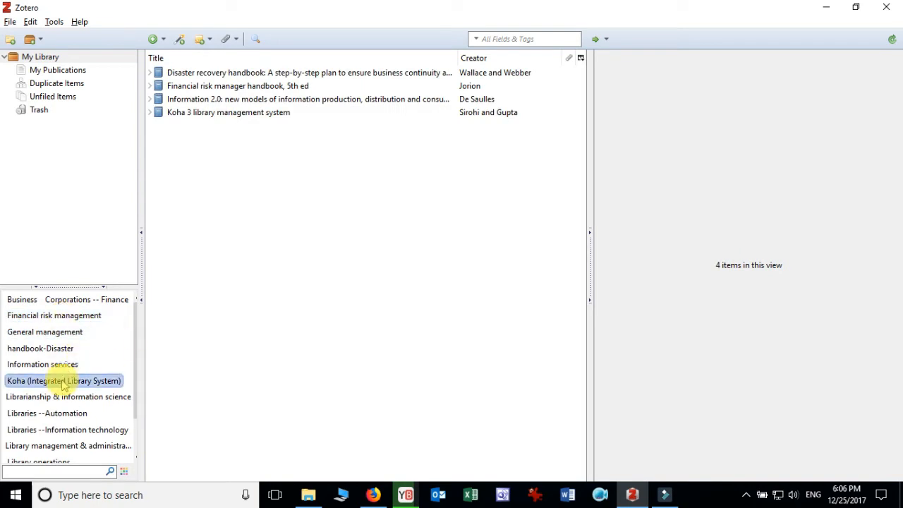
pyautogui.click(52, 350)
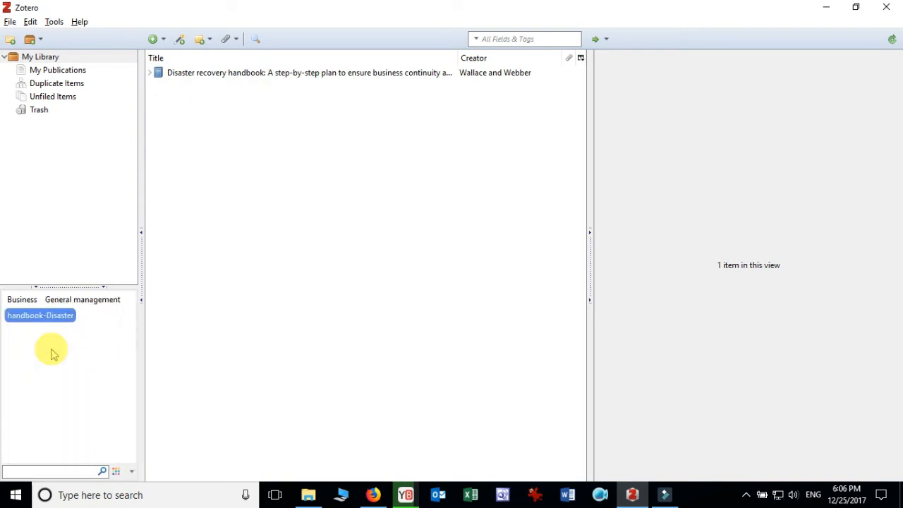
pyautogui.click(51, 319)
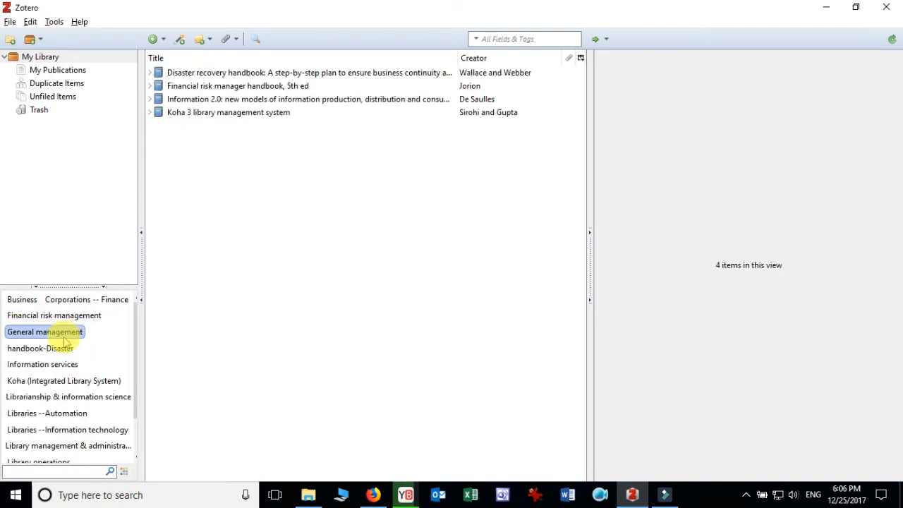
# Step: Narrow the collections pane and add the tag "Disaster recovery" to the Disaster recovery handbook item
pyautogui.moveTo(140, 278); pyautogui.dragTo(120, 259)
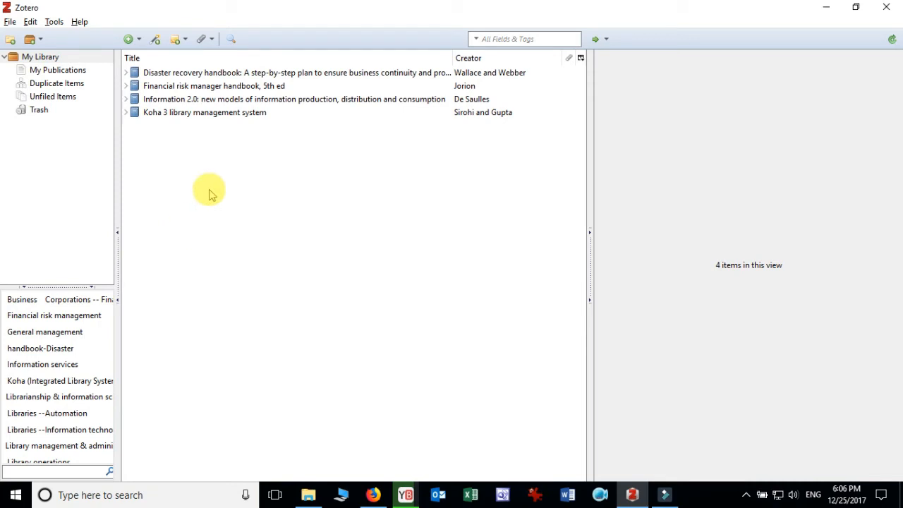
pyautogui.click(341, 74)
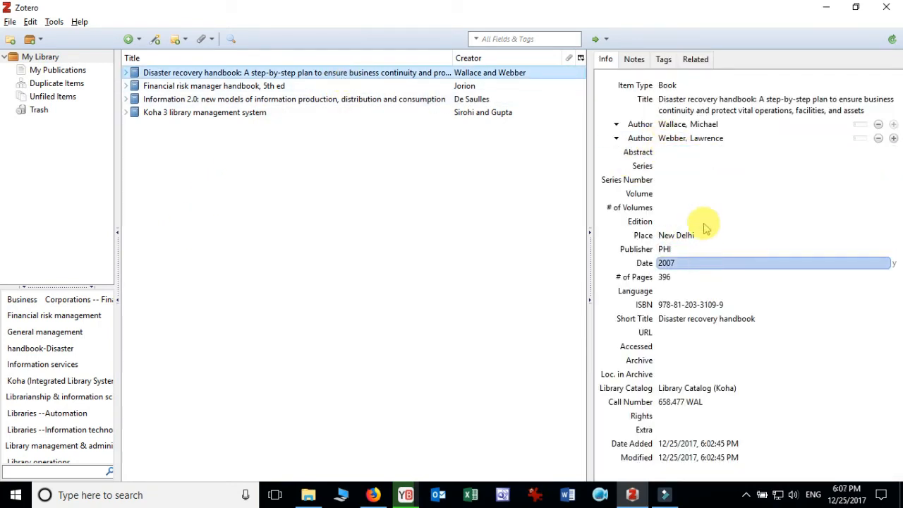
pyautogui.click(663, 60)
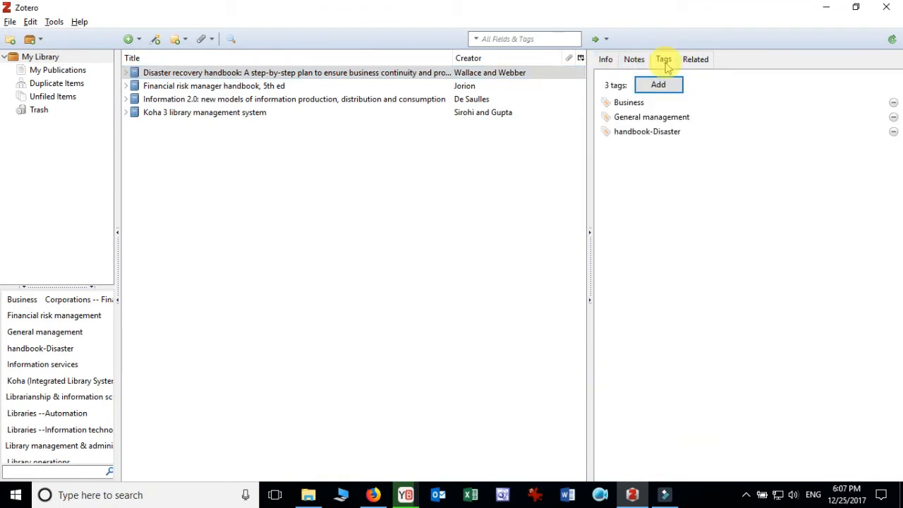
pyautogui.click(669, 86)
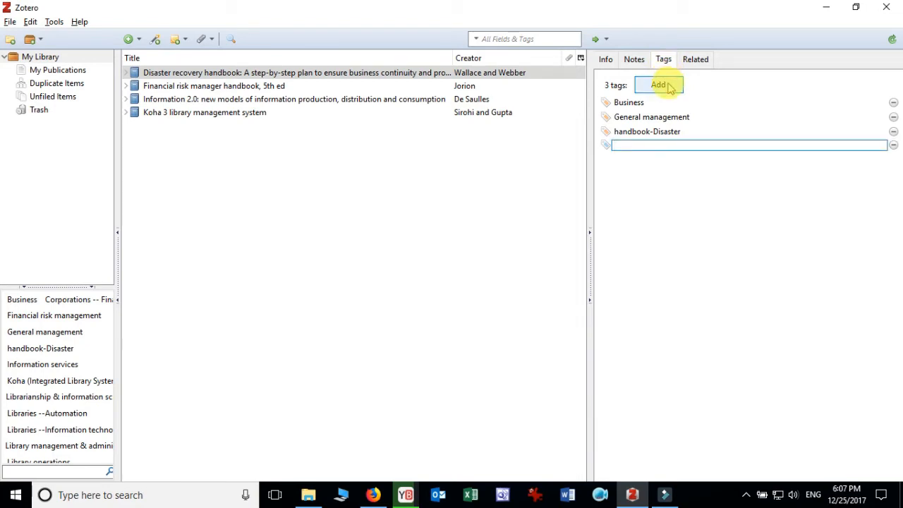
pyautogui.write('Disaster recovery')
pyautogui.press('Return')
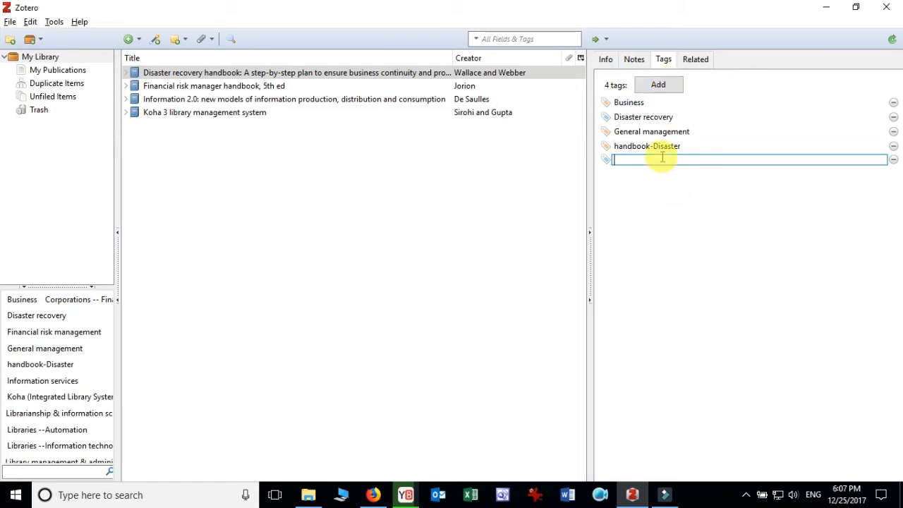
# Step: Add a note to the Disaster recovery handbook item reading "This is the item taken from IIT Gandhi Nagar catalog"
pyautogui.click(634, 60)
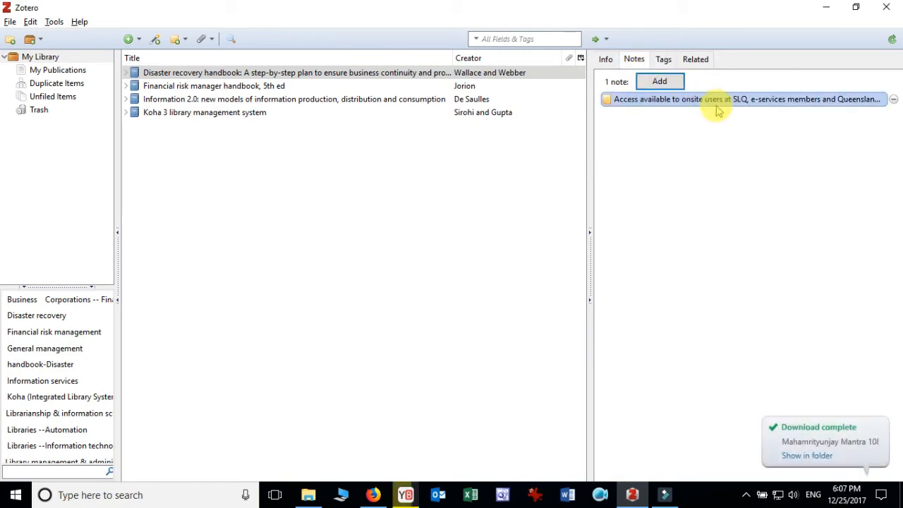
pyautogui.click(662, 83)
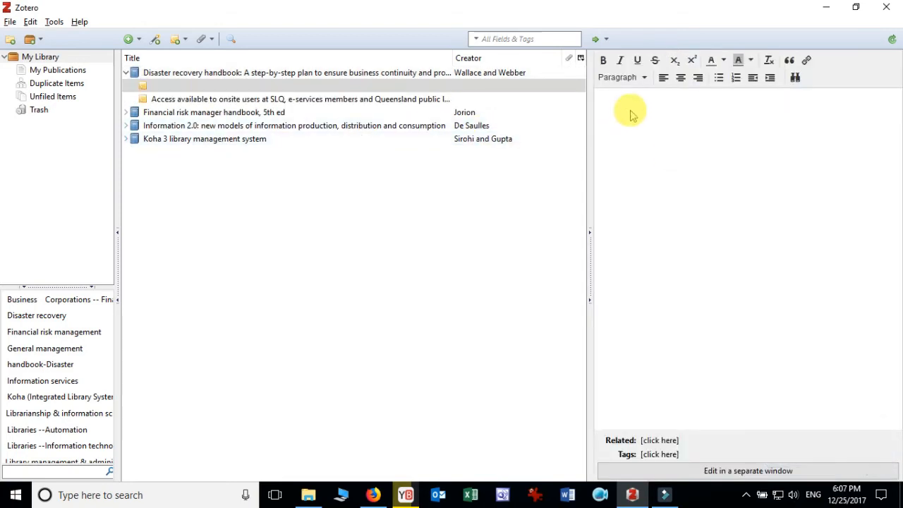
pyautogui.write('Th')
pyautogui.write('his is th')
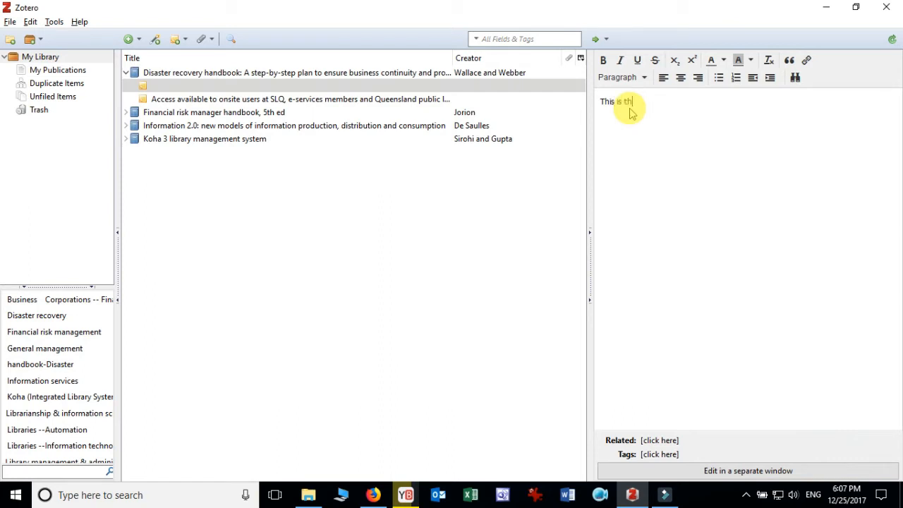
pyautogui.write('e titem')
pyautogui.press('BackSpace')
pyautogui.press('BackSpace')
pyautogui.press('BackSpace')
pyautogui.write('item taken from IIT G')
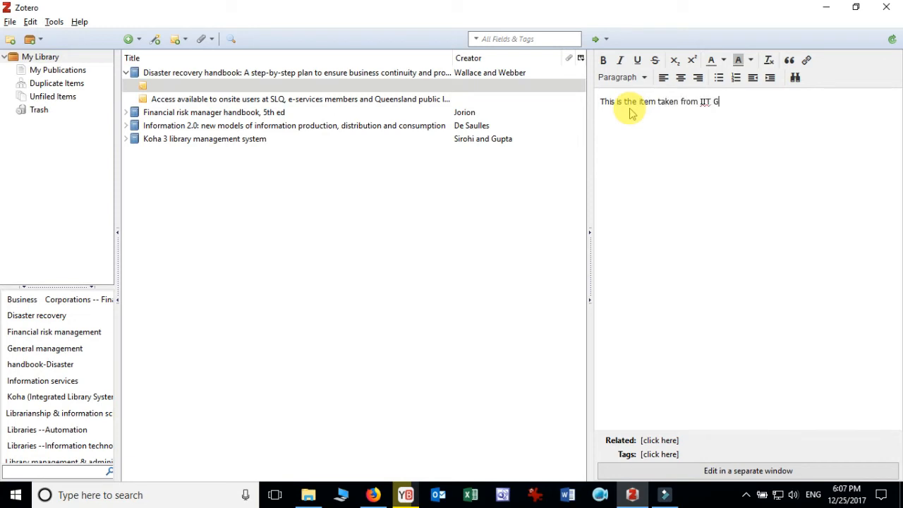
pyautogui.write('andhi Nage ca')
pyautogui.press('BackSpace')
pyautogui.press('BackSpace')
pyautogui.press('BackSpace')
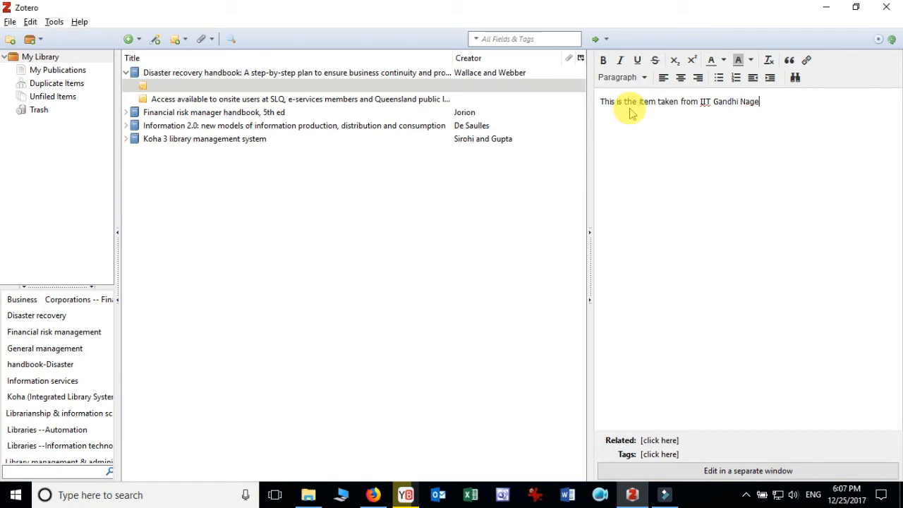
pyautogui.press('BackSpace')
pyautogui.write('ar catalog')
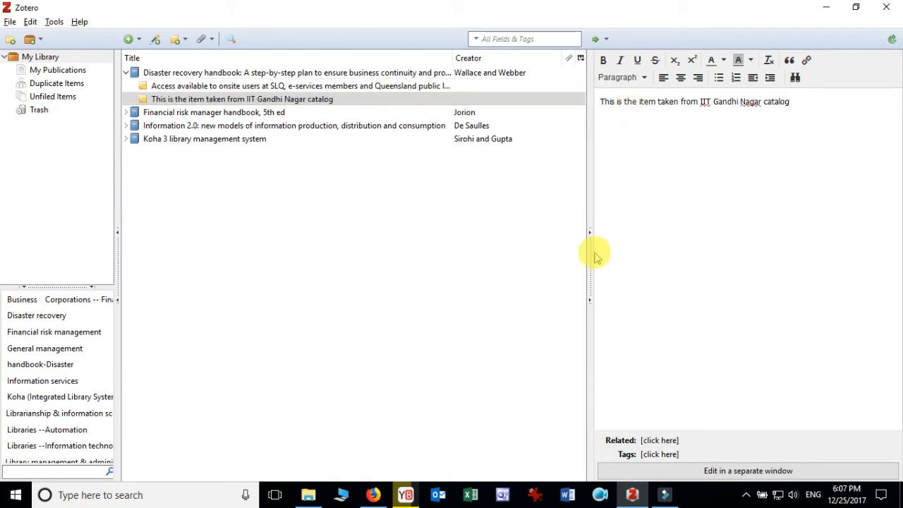
# Step: Review both notes attached to the Disaster recovery handbook and return to the parent item
pyautogui.click(237, 102)
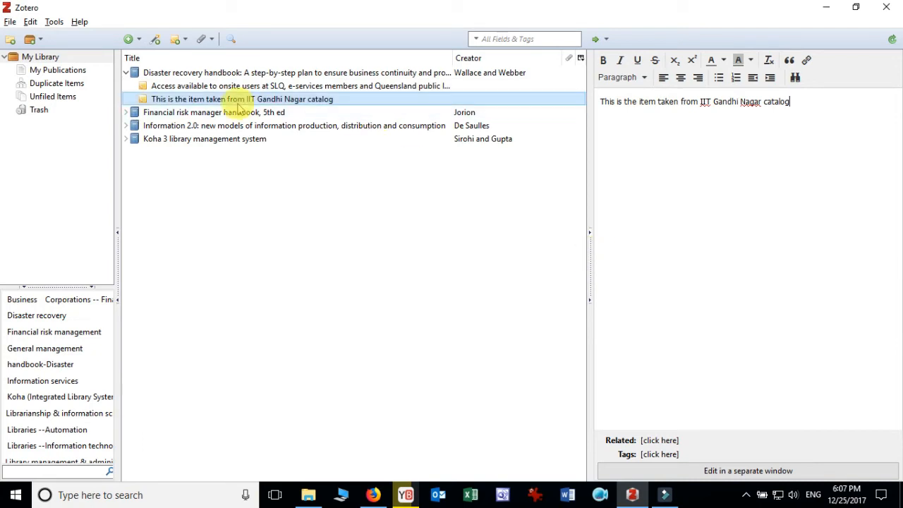
pyautogui.click(638, 139)
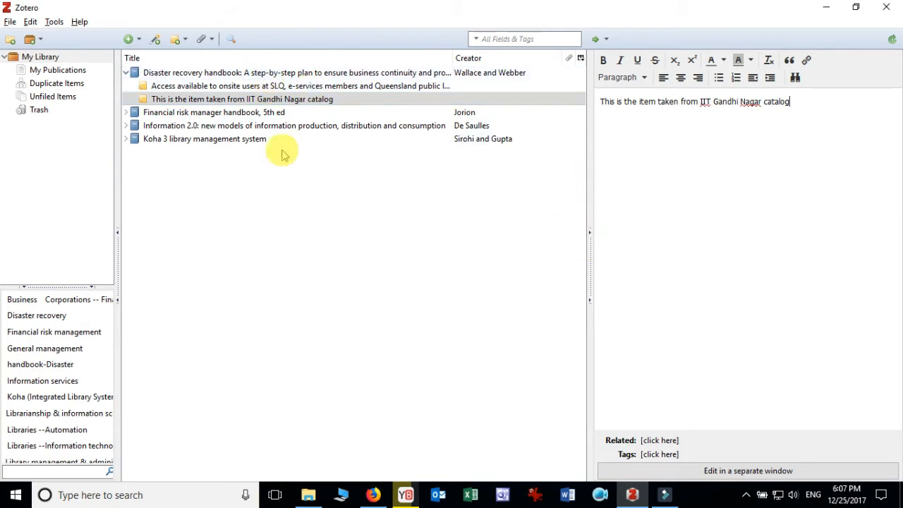
pyautogui.click(238, 72)
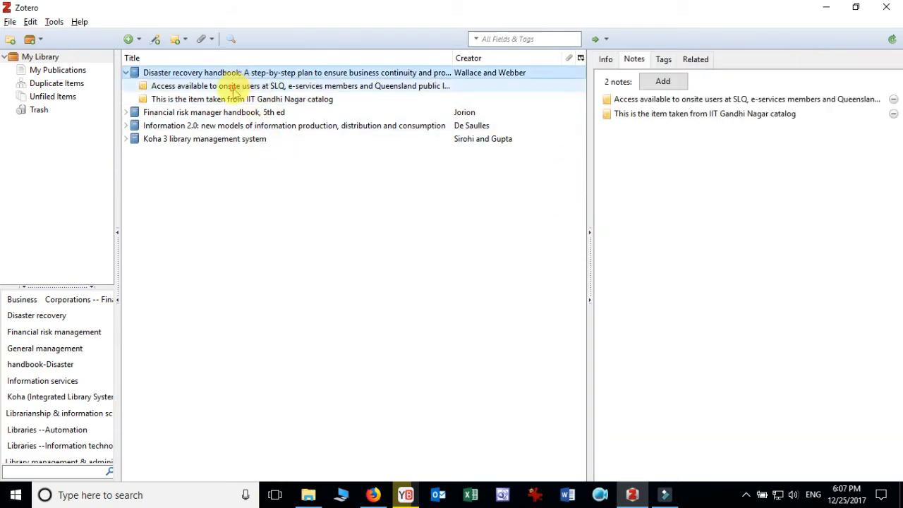
pyautogui.click(233, 87)
pyautogui.click(240, 100)
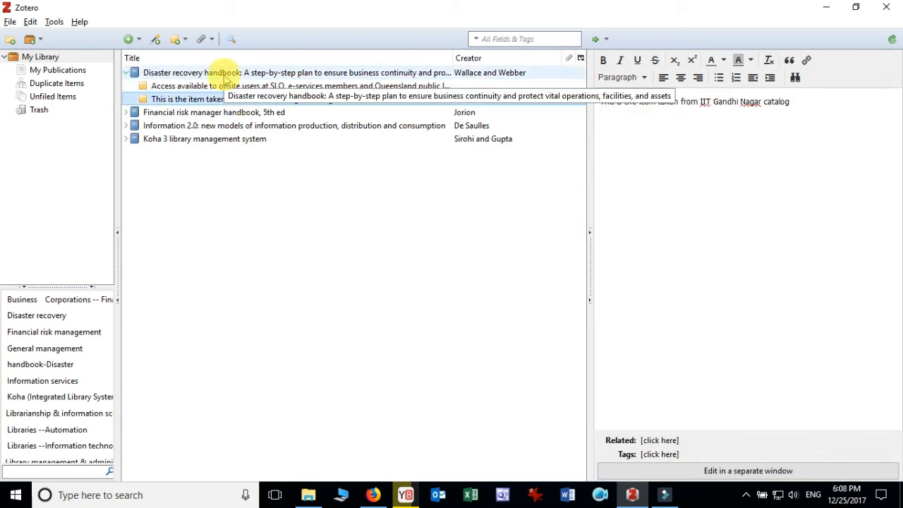
pyautogui.click(223, 74)
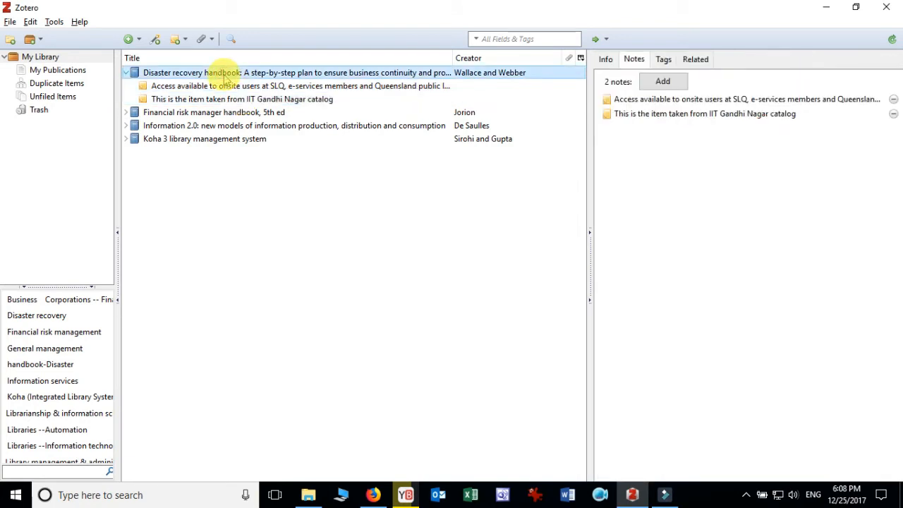
# Step: Review the Disaster recovery handbook's tags and filter the library by the Disaster recovery tag
pyautogui.click(662, 60)
pyautogui.click(652, 150)
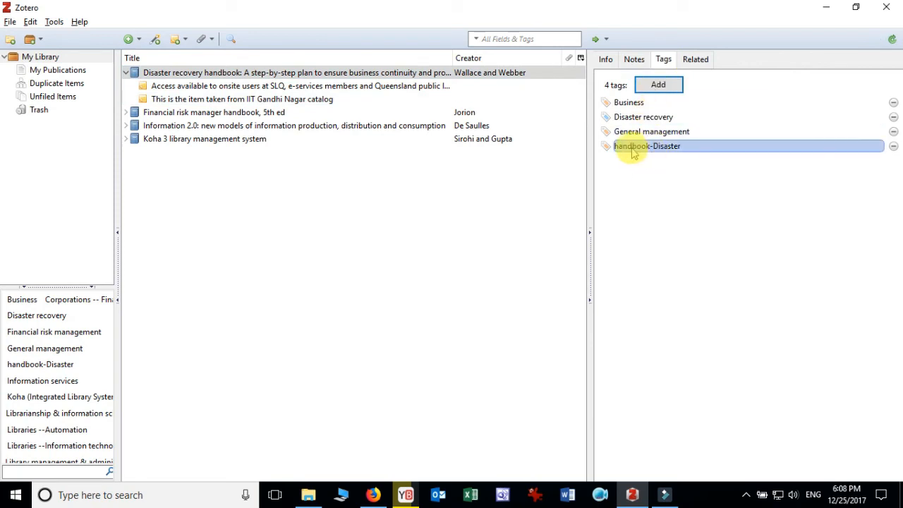
pyautogui.click(663, 118)
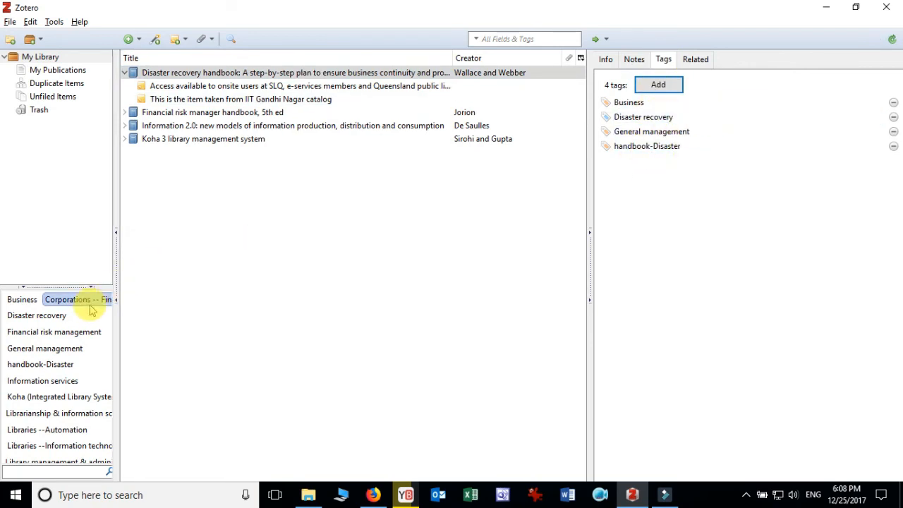
pyautogui.click(36, 315)
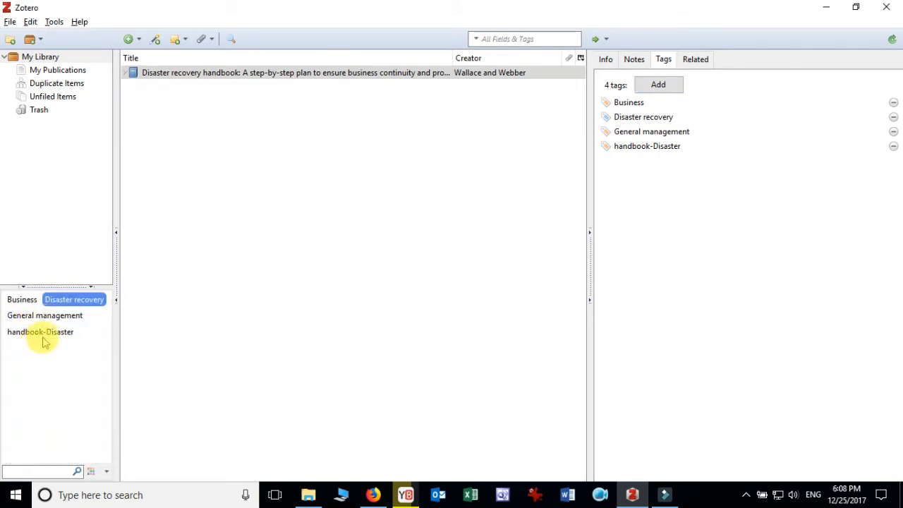
# Step: Clear the Disaster recovery tag filter, and search the DOAJ website in Firefox for "library management"
pyautogui.click(71, 302)
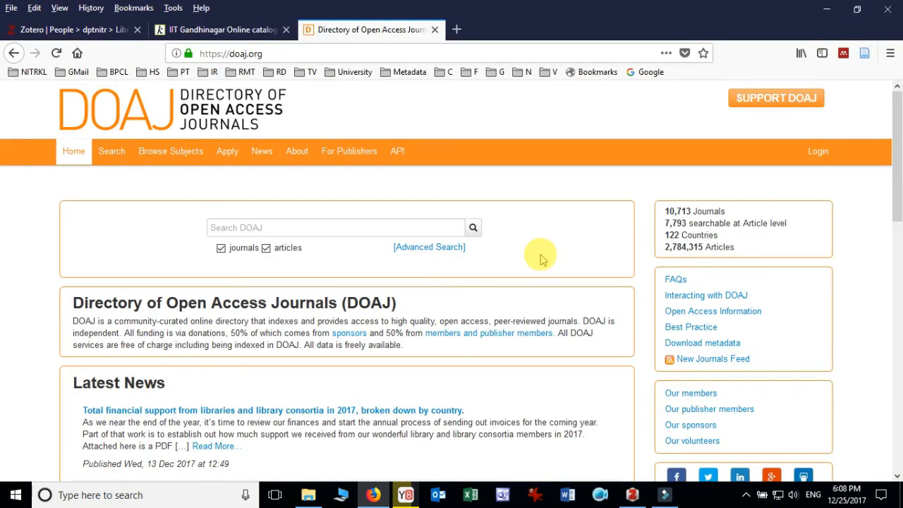
pyautogui.scroll(-3, 540, 260)
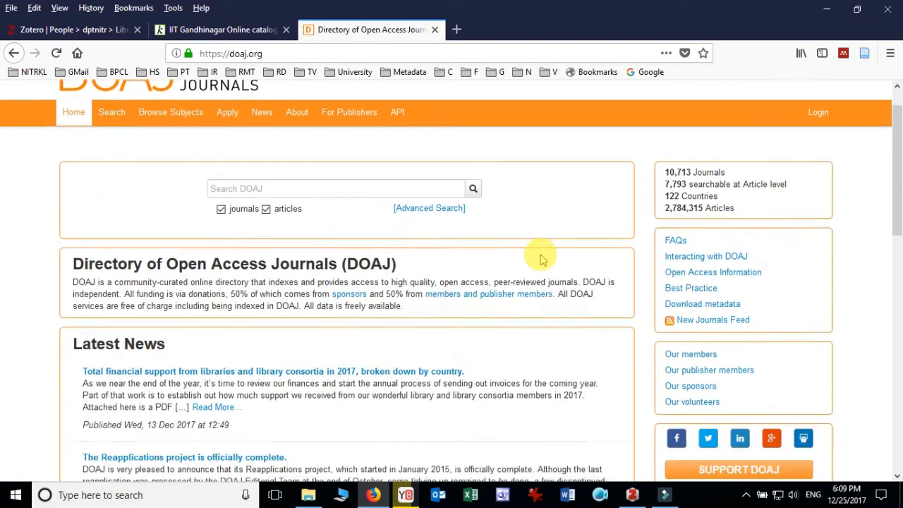
pyautogui.scroll(3, 541, 259)
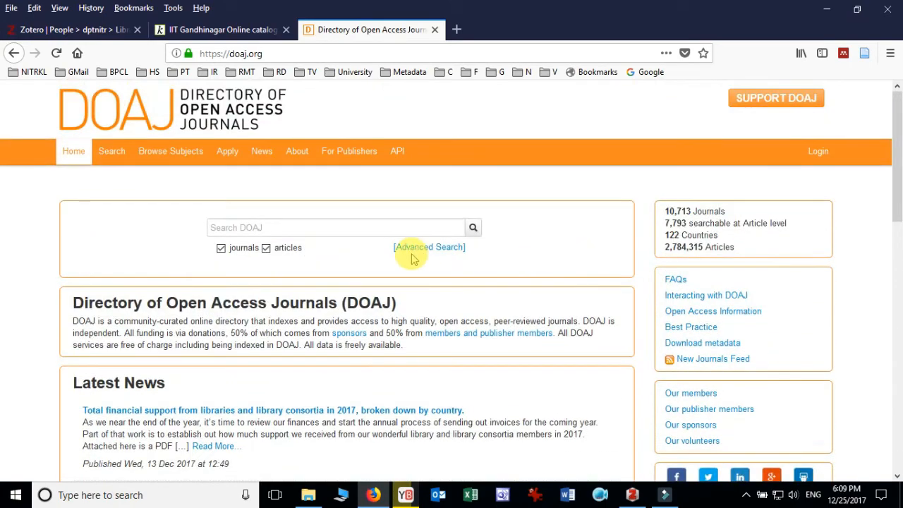
pyautogui.click(393, 227)
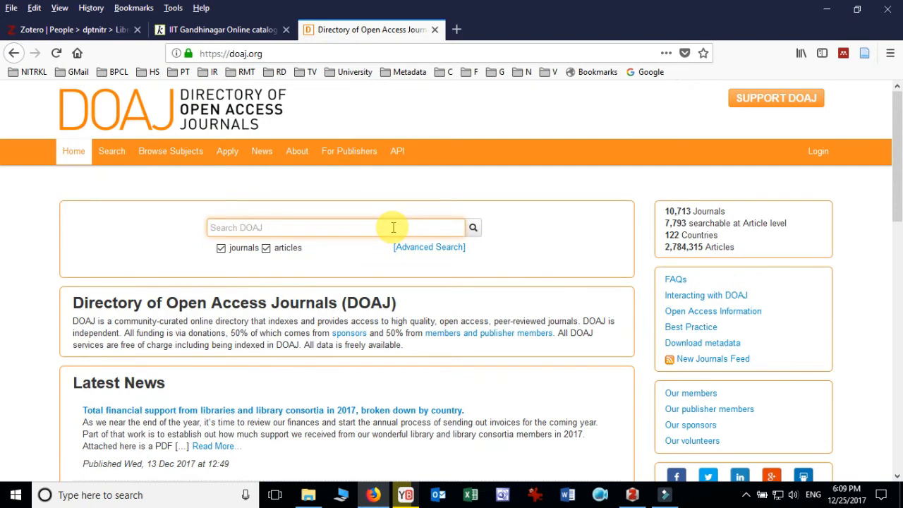
pyautogui.write('library')
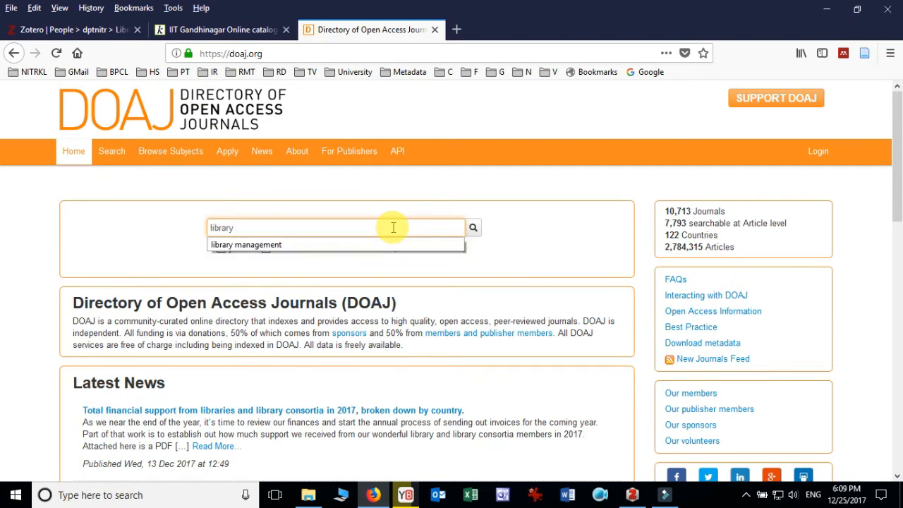
pyautogui.click(401, 244)
pyautogui.click(473, 228)
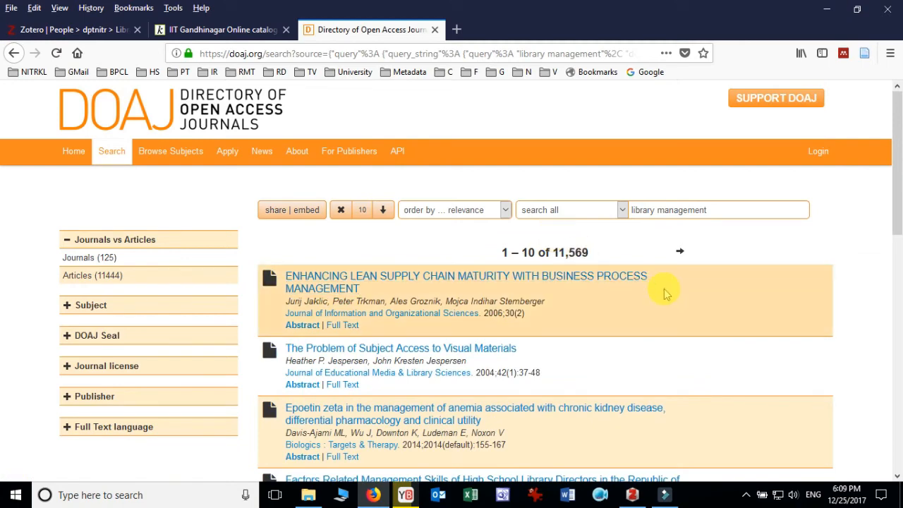
# Step: Browse the search results and open the PLoS ONE article "Habitat association and conservation implications of endangered Francois' langur"
pyautogui.scroll(-2, 665, 294)
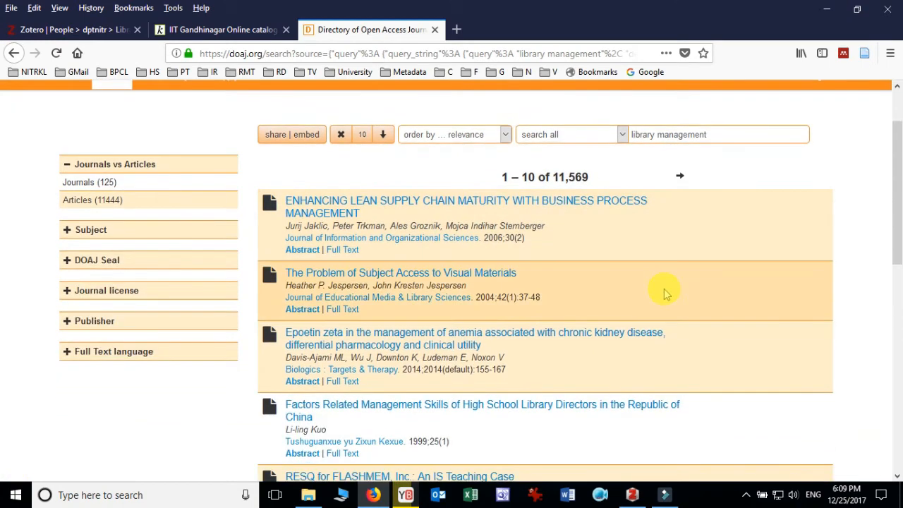
pyautogui.scroll(-8, 664, 292)
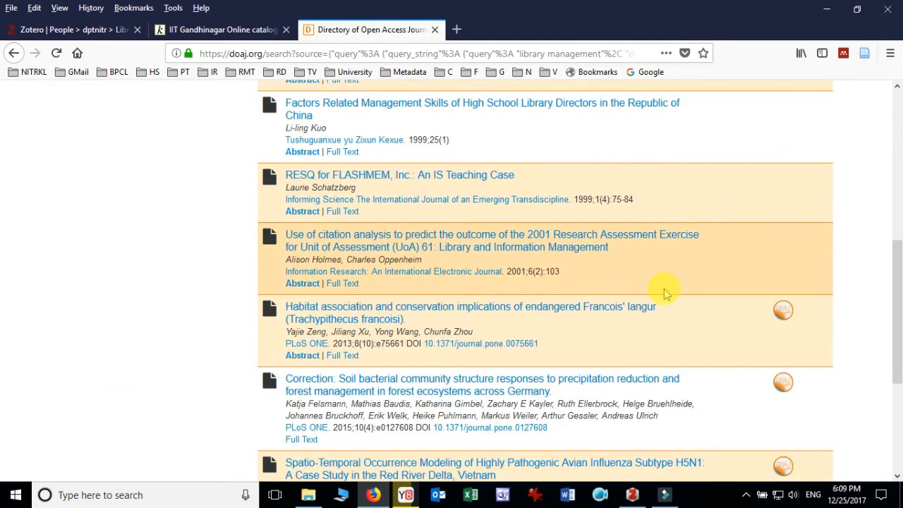
pyautogui.scroll(-6, 663, 292)
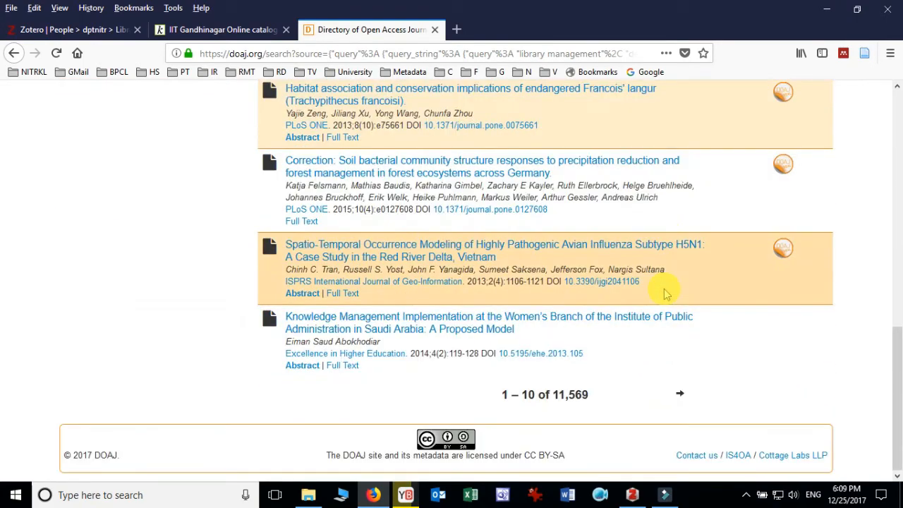
pyautogui.scroll(10, 665, 293)
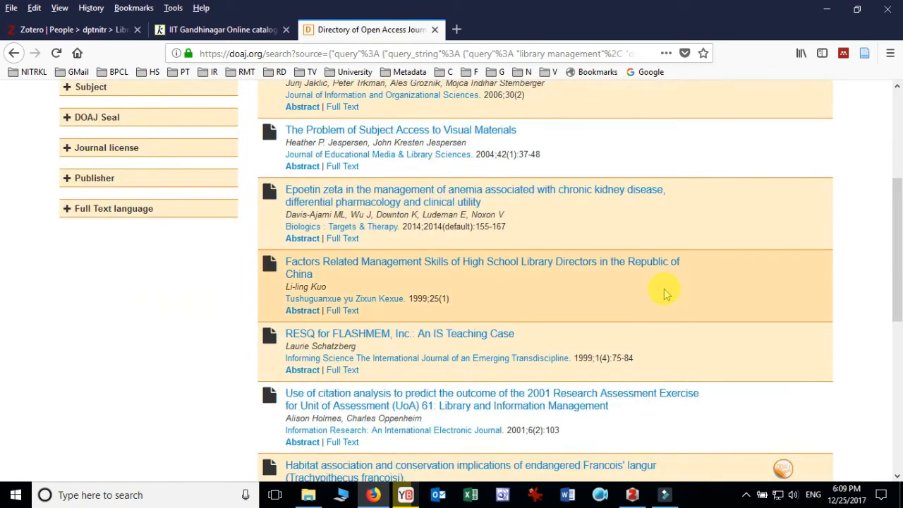
pyautogui.scroll(-4, 661, 288)
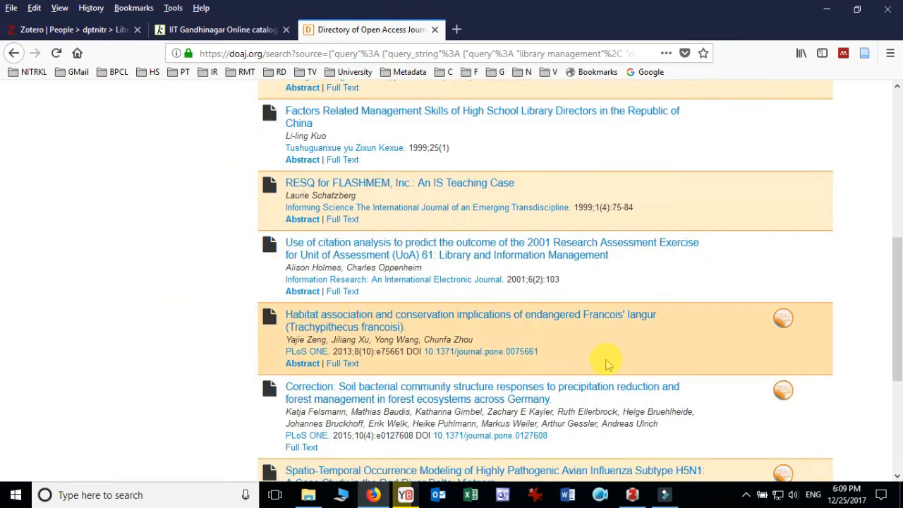
pyautogui.click(514, 323)
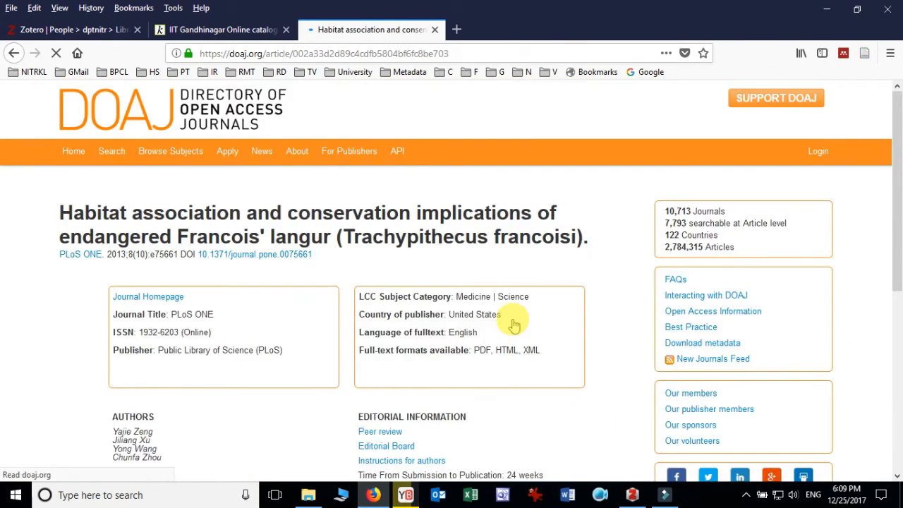
# Step: Look through the article's abstract page and save the article to My Library with the Zotero connector
pyautogui.scroll(-3, 564, 291)
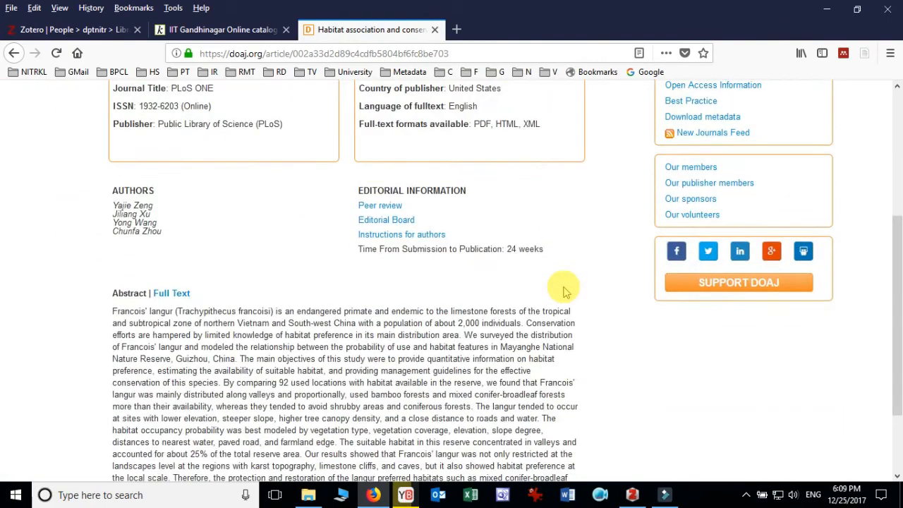
pyautogui.scroll(-2, 564, 292)
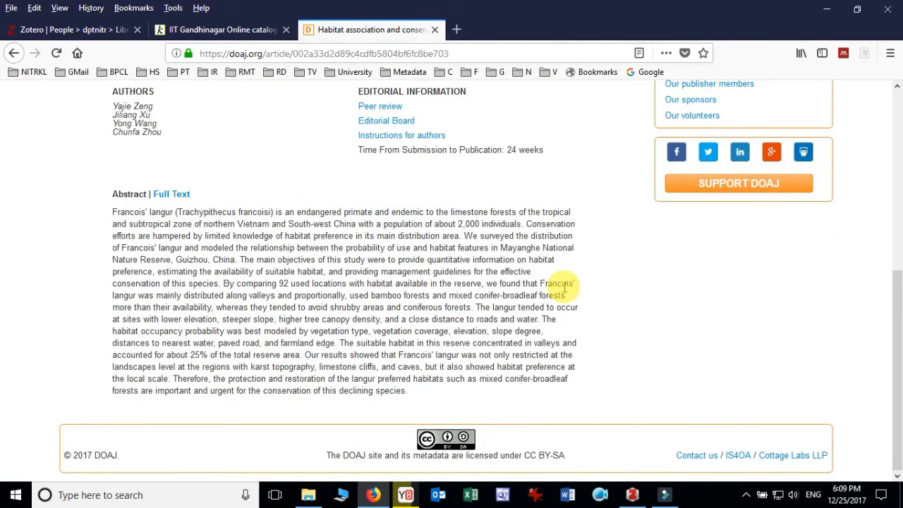
pyautogui.scroll(5, 564, 290)
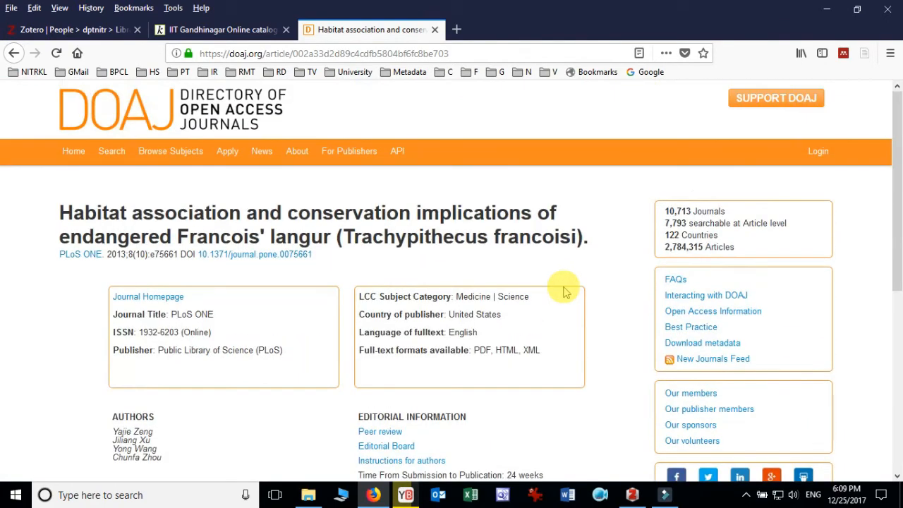
pyautogui.click(864, 56)
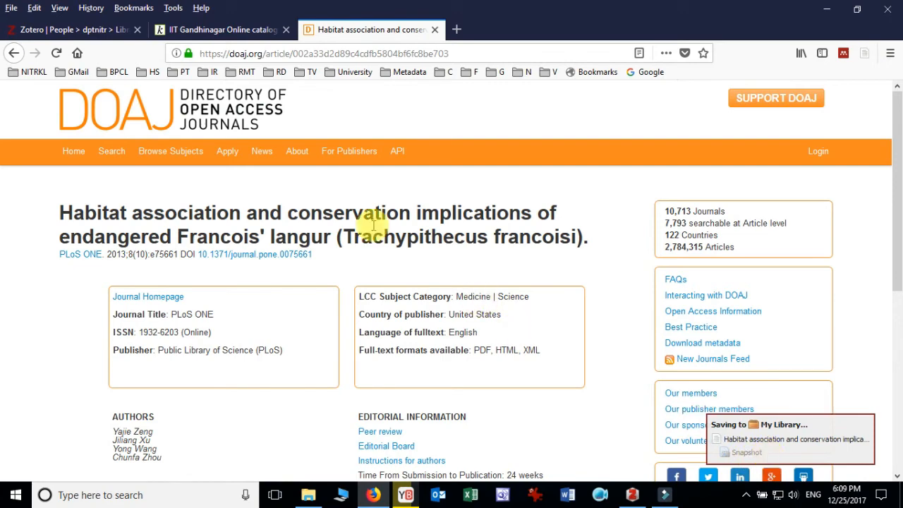
# Step: Switch to Zotero, select the imported Francois' langur article and examine its bibliographic details, narrowing the collections pane slightly
pyautogui.click(631, 493)
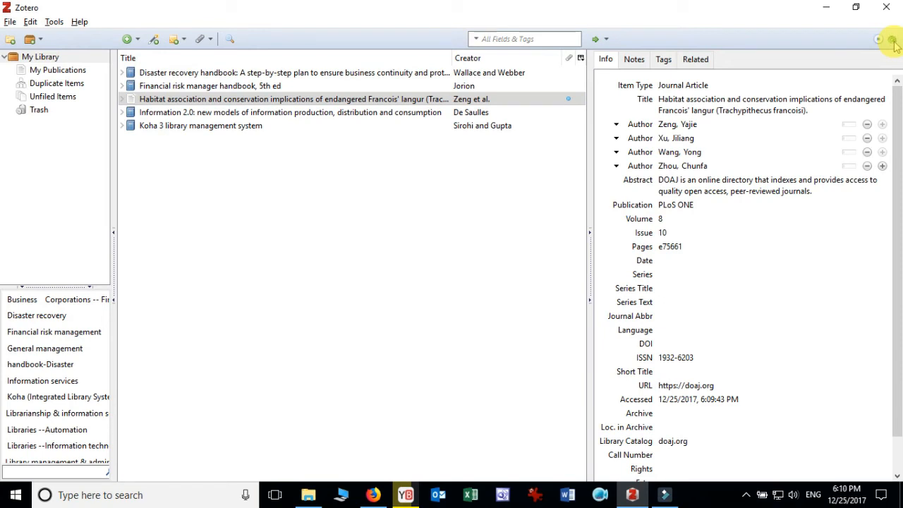
pyautogui.click(558, 104)
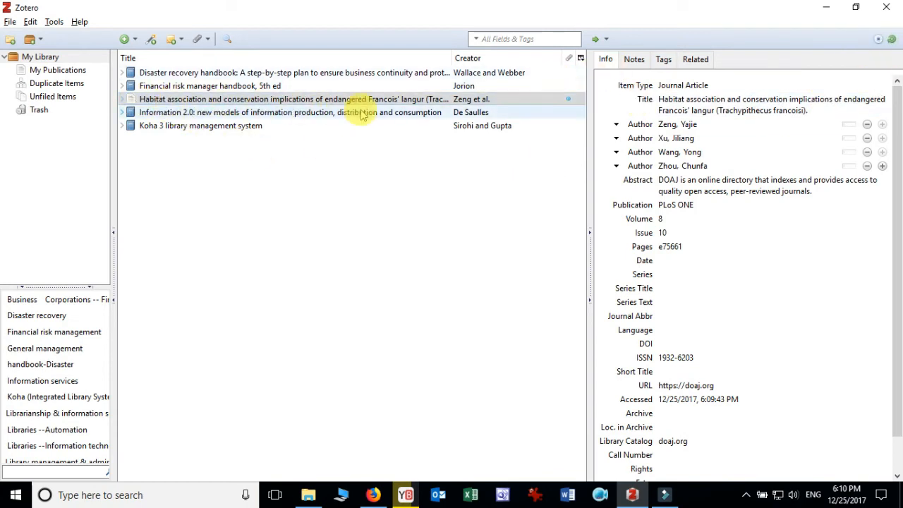
pyautogui.click(473, 101)
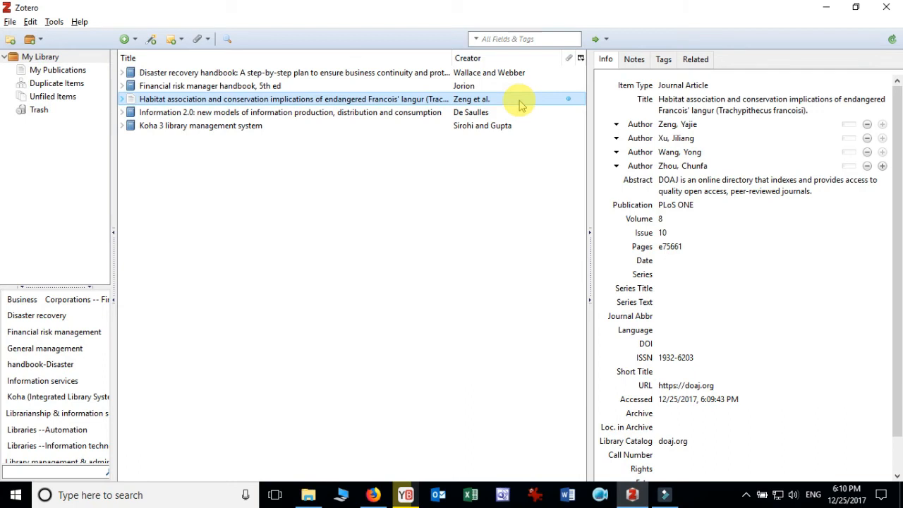
pyautogui.moveTo(113, 101); pyautogui.dragTo(104, 101)
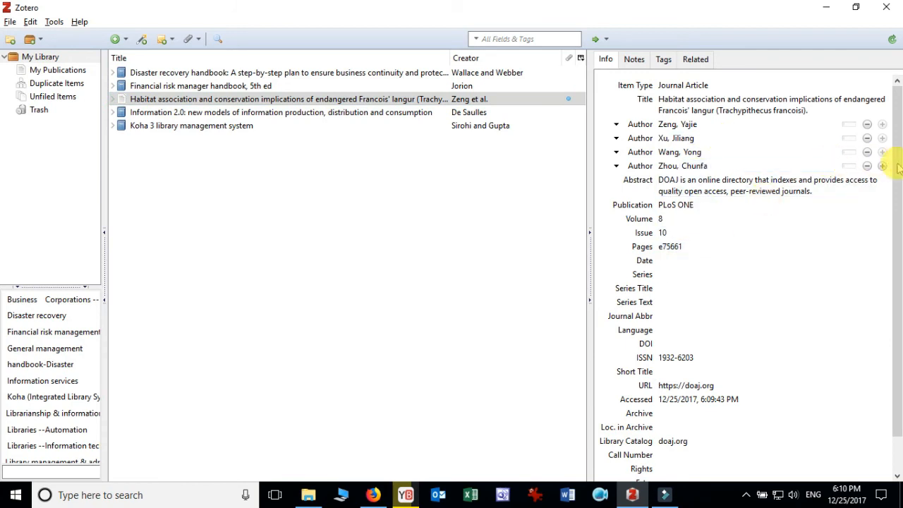
pyautogui.moveTo(900, 127); pyautogui.dragTo(900, 106)
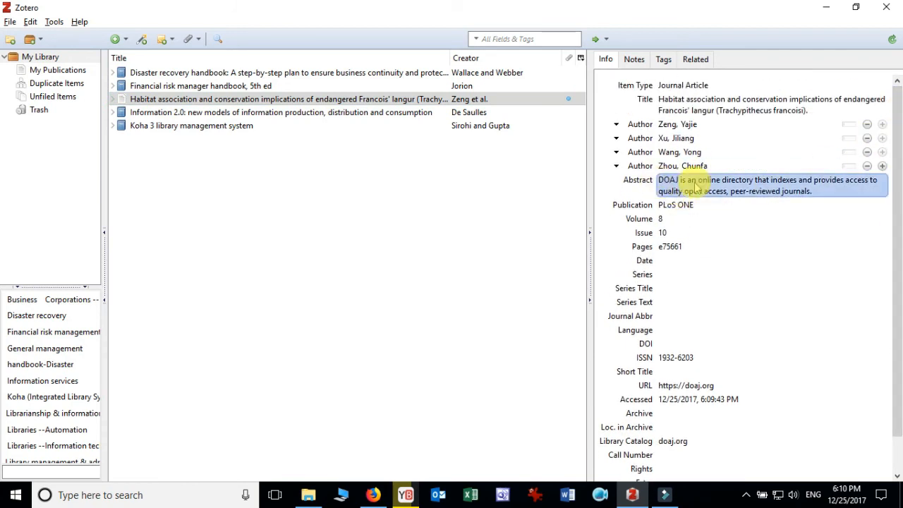
pyautogui.moveTo(898, 159); pyautogui.dragTo(900, 130)
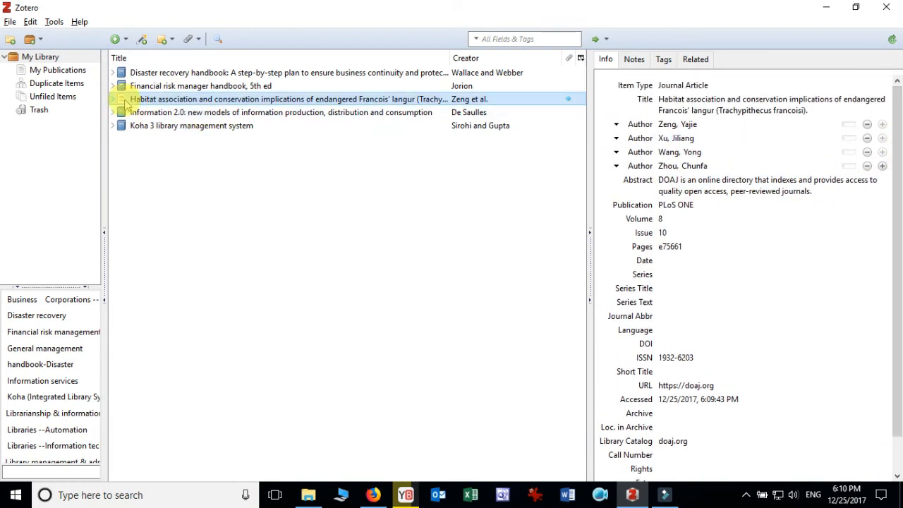
# Step: Open the source link of the langur article's Snapshot attachment, review the DOAJ page in the browser and return to Zotero
pyautogui.click(113, 99)
pyautogui.click(153, 114)
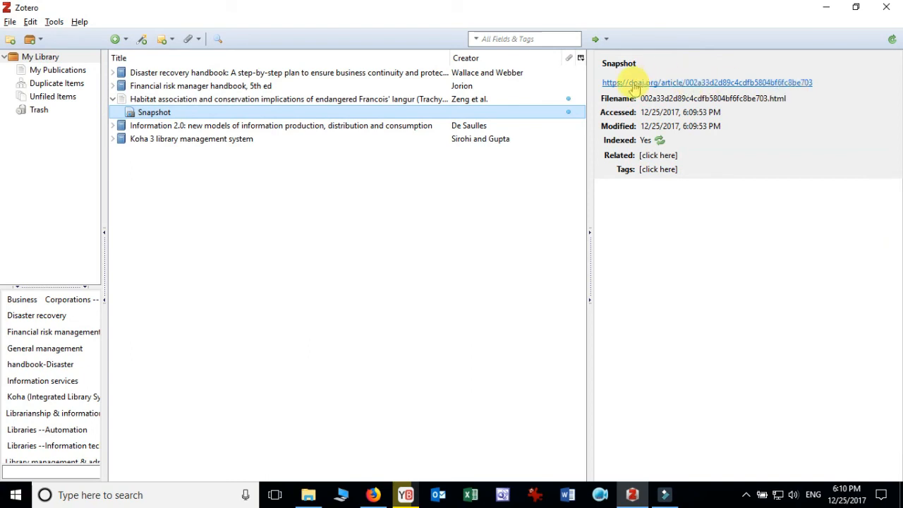
pyautogui.click(769, 86)
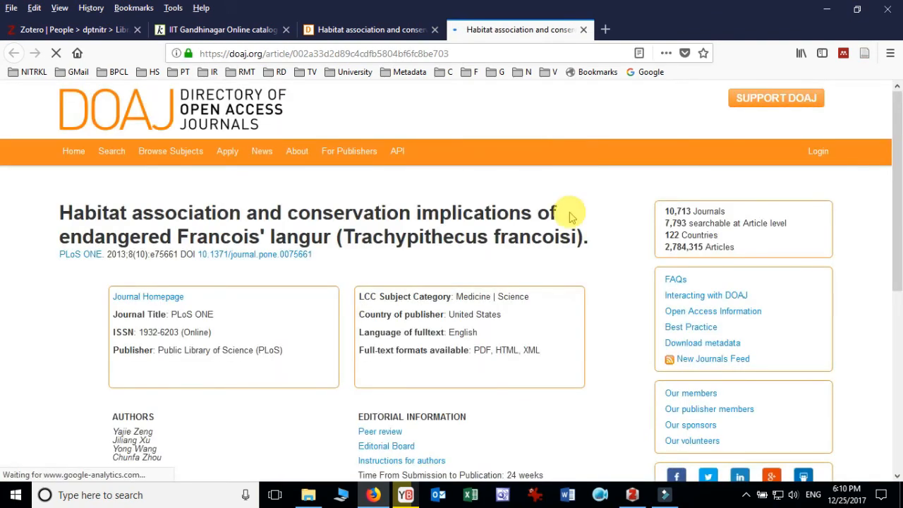
pyautogui.scroll(-5, 593, 255)
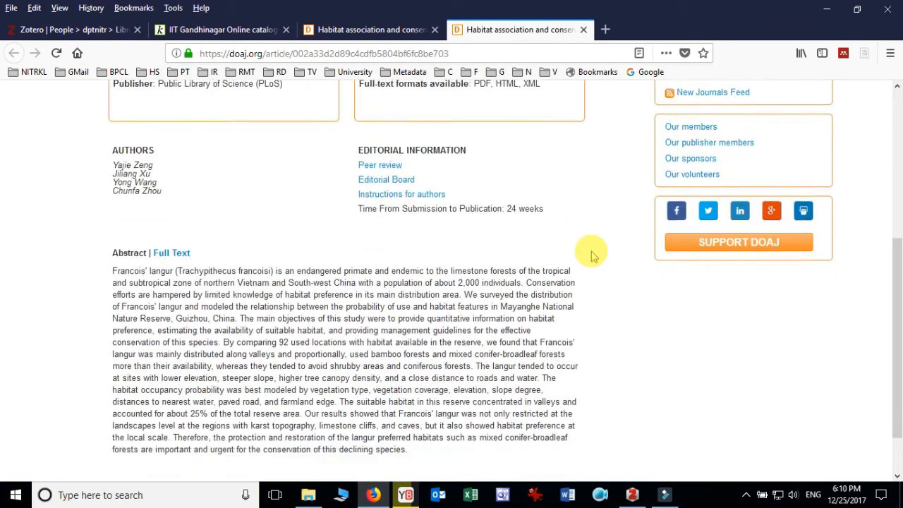
pyautogui.scroll(5, 592, 256)
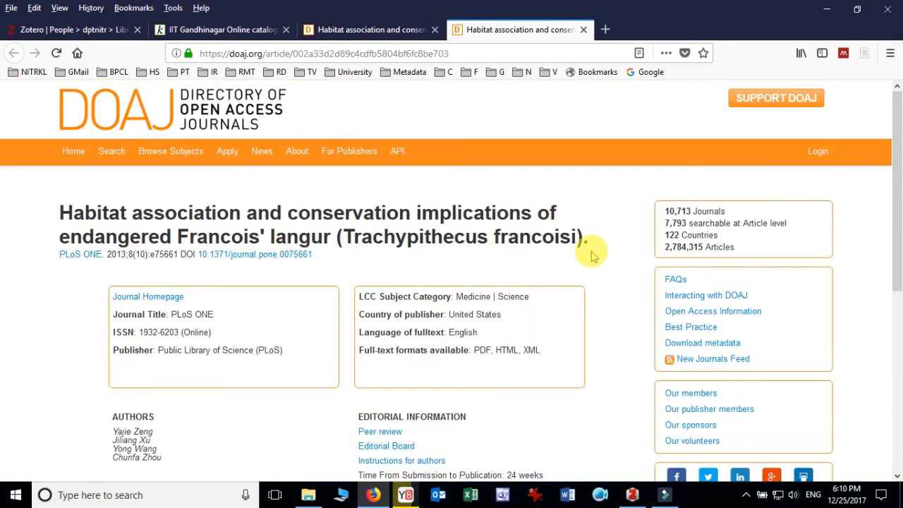
pyautogui.click(632, 493)
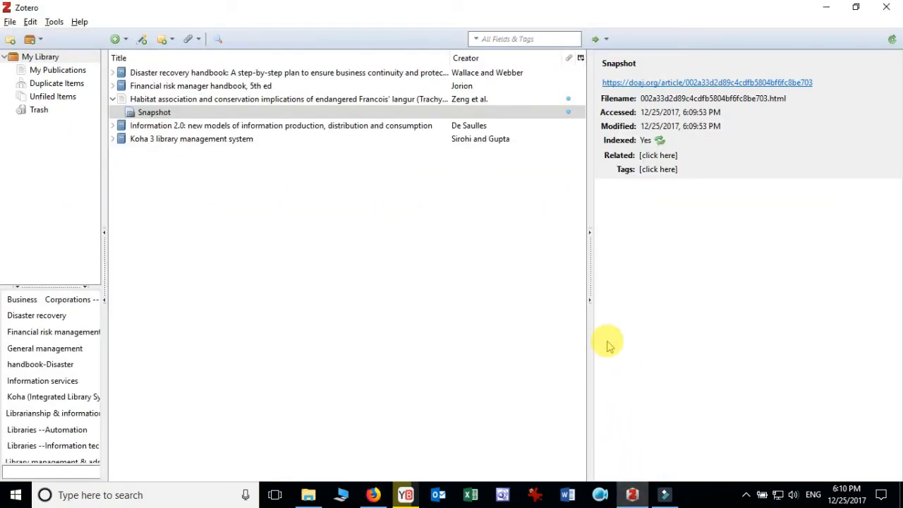